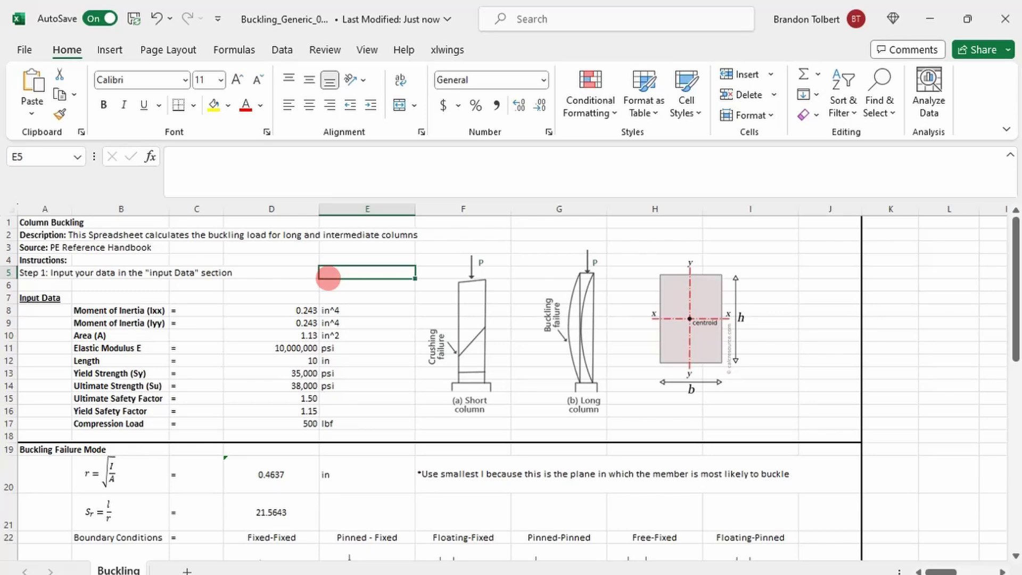
Step: Save the Buckling workbook holding the 10 in length and 500 lbf compression load inputs
key(ctrl+s)
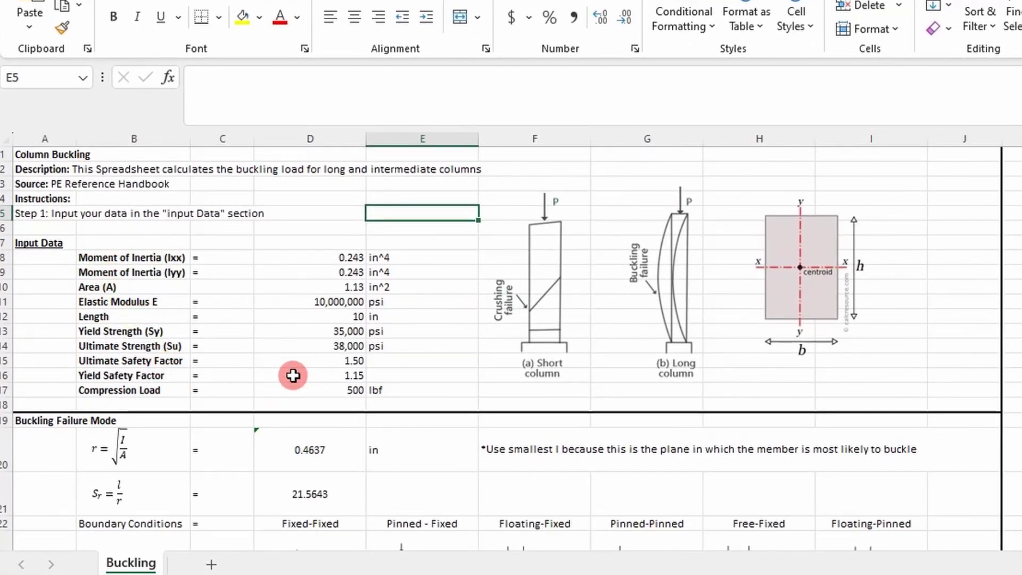
scroll(271, 368, down, 2)
scroll(272, 368, down, 4)
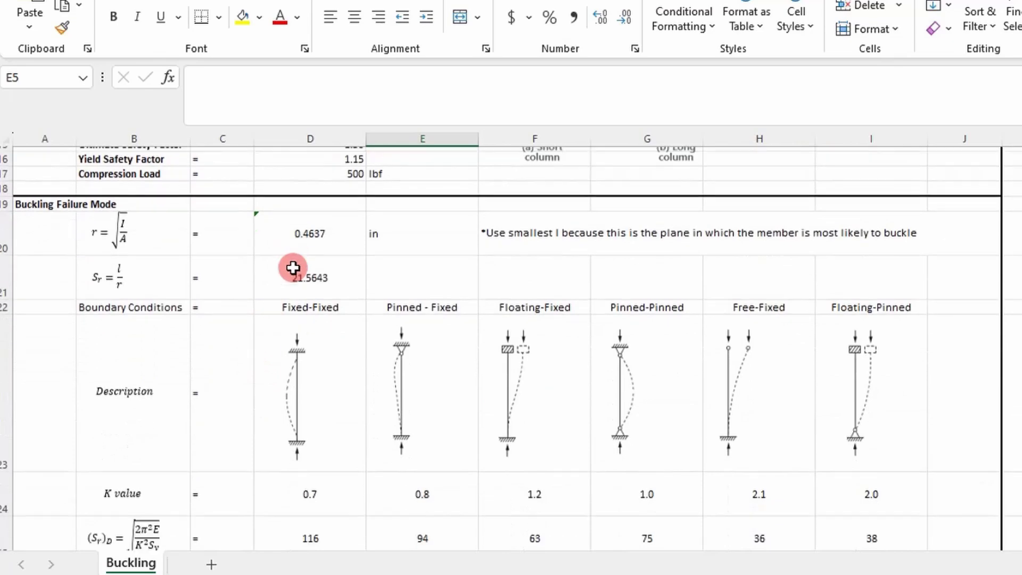
scroll(429, 326, down, 3)
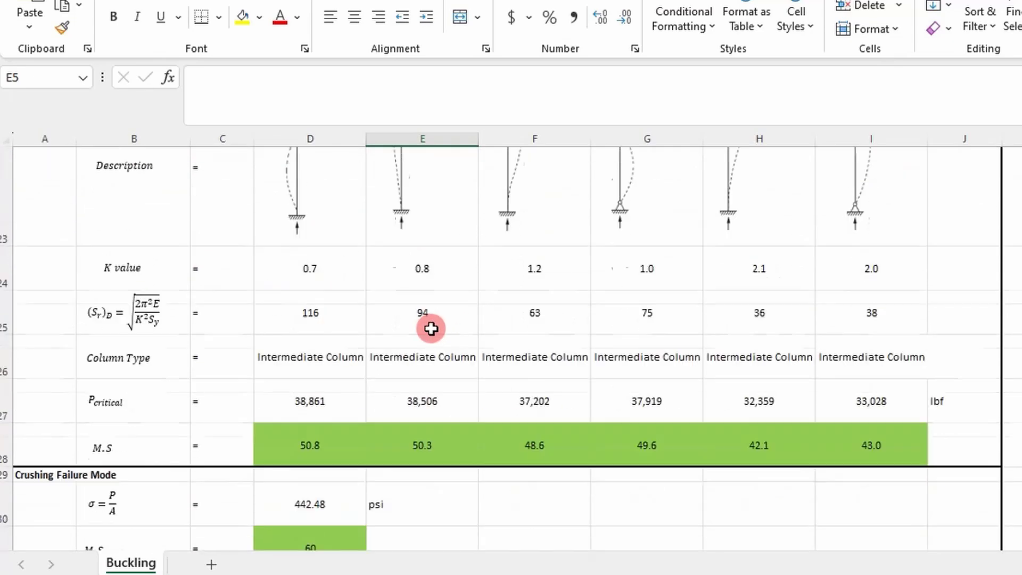
scroll(296, 394, down, 1)
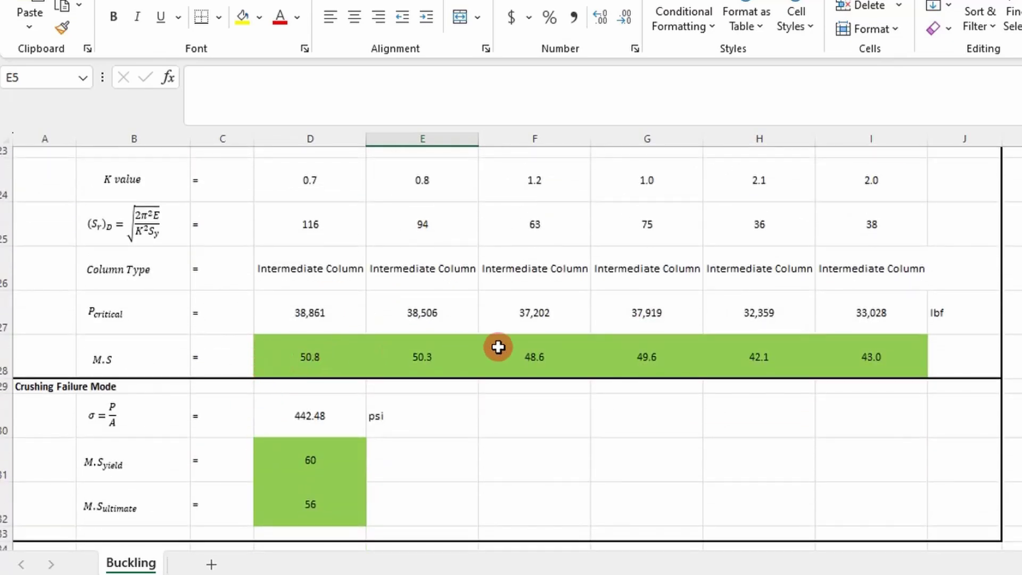
scroll(452, 365, up, 2)
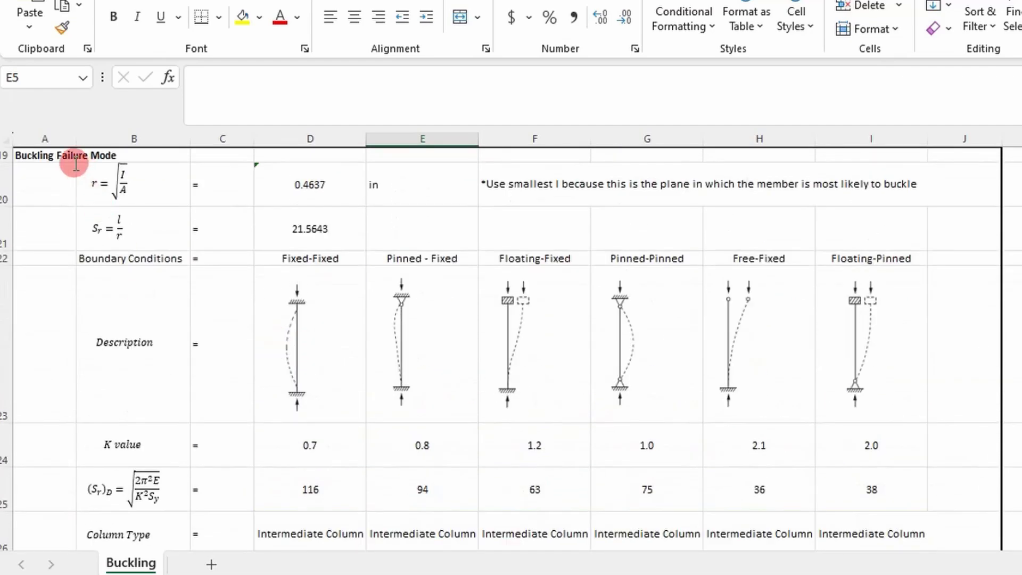
scroll(342, 327, down, 3)
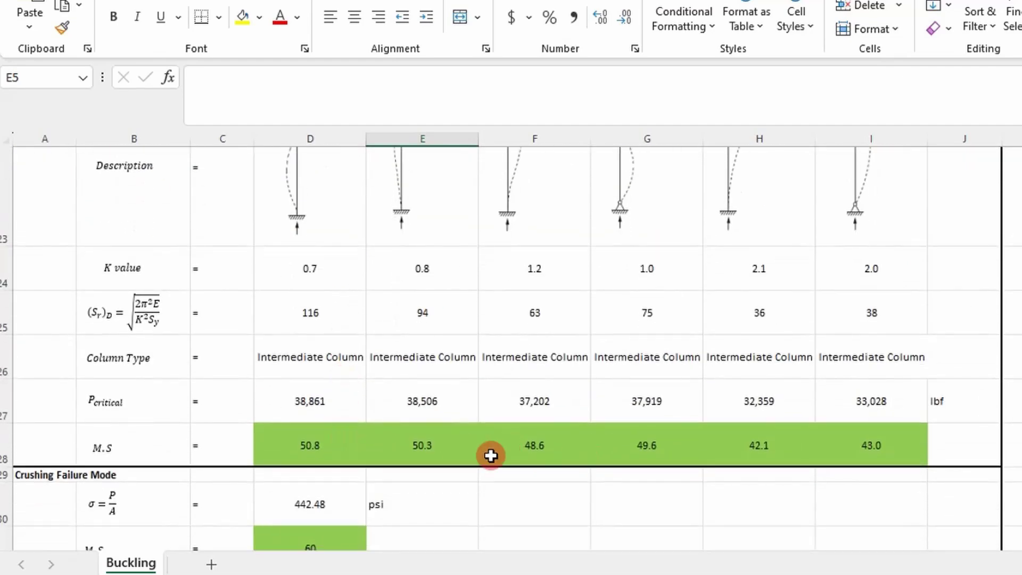
scroll(185, 429, down, 1)
scroll(184, 429, down, 1)
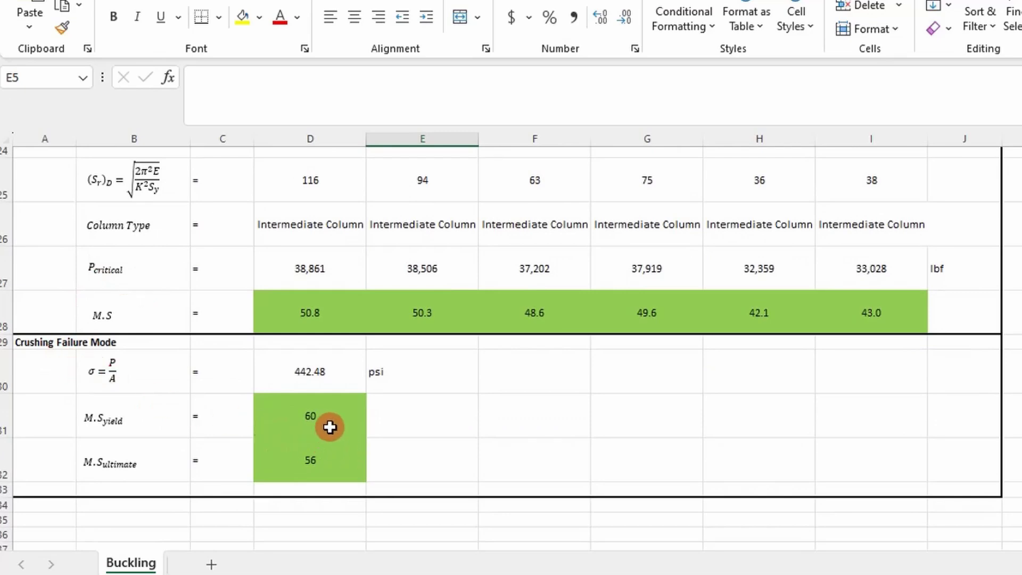
scroll(292, 353, up, 8)
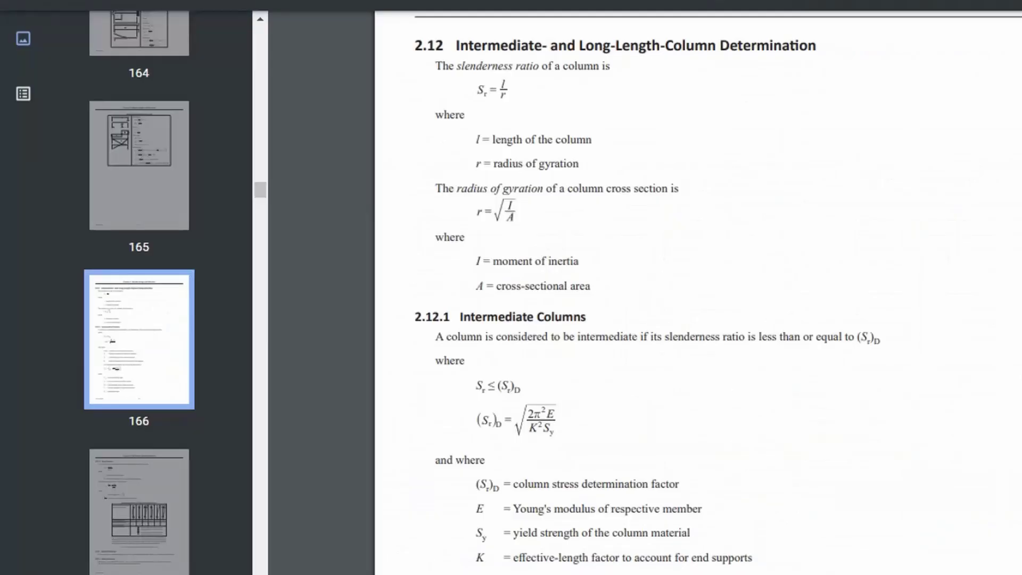
Step: Scroll the handbook back up to its page 1 cover with the 'buckling' search showing 4 matches
scroll(976, 137, up, 5)
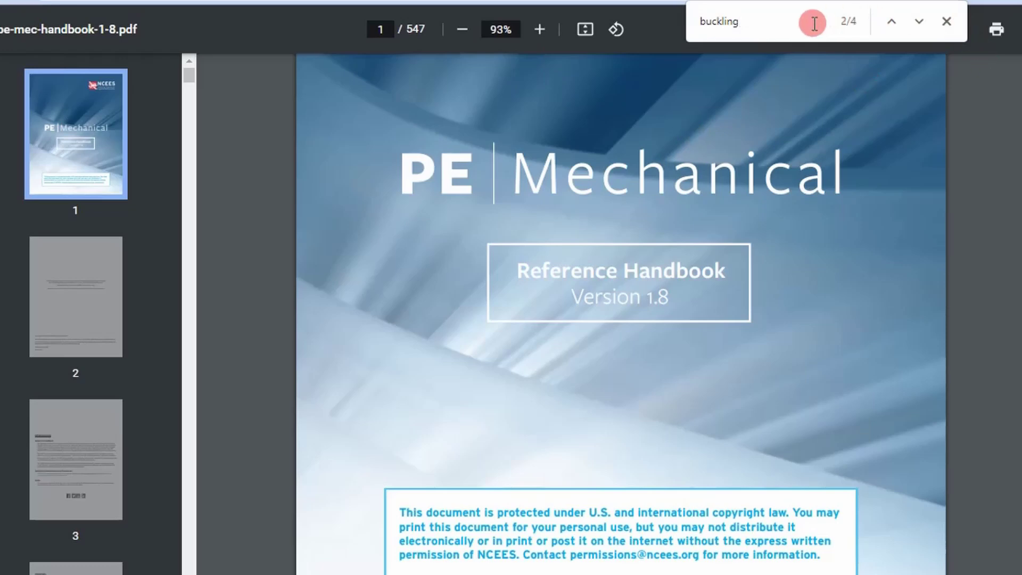
Step: Scroll to section 2.12, showing the slenderness ratio Sr = l/r and radius of gyration formulas
scroll(694, 280, up, 10)
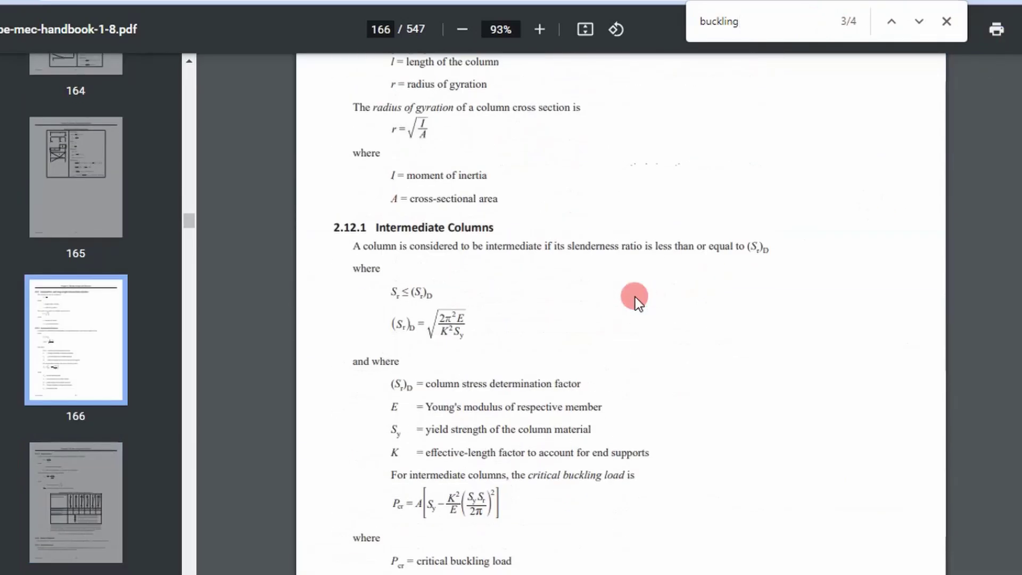
scroll(632, 297, up, 5)
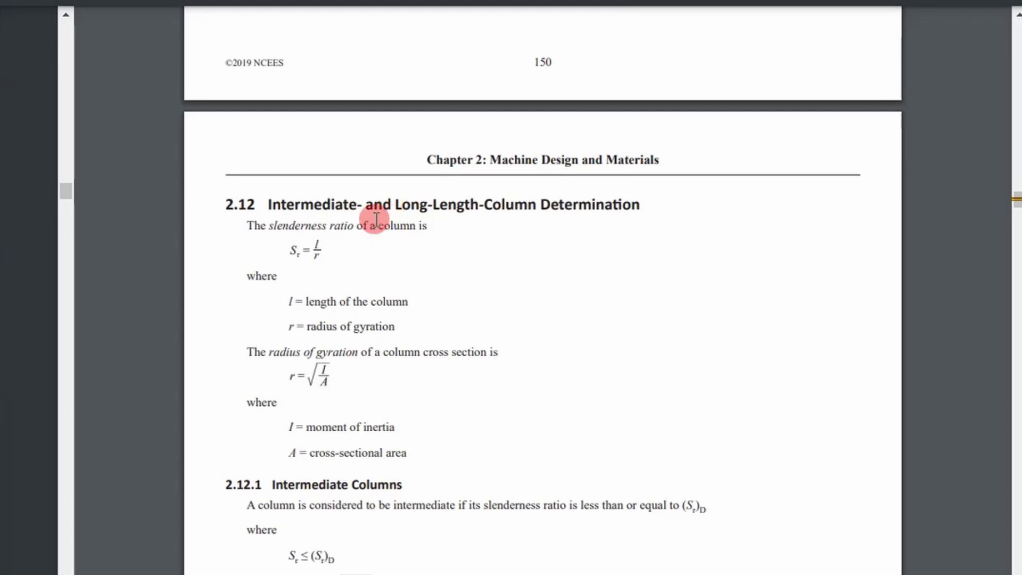
scroll(450, 216, down, 12)
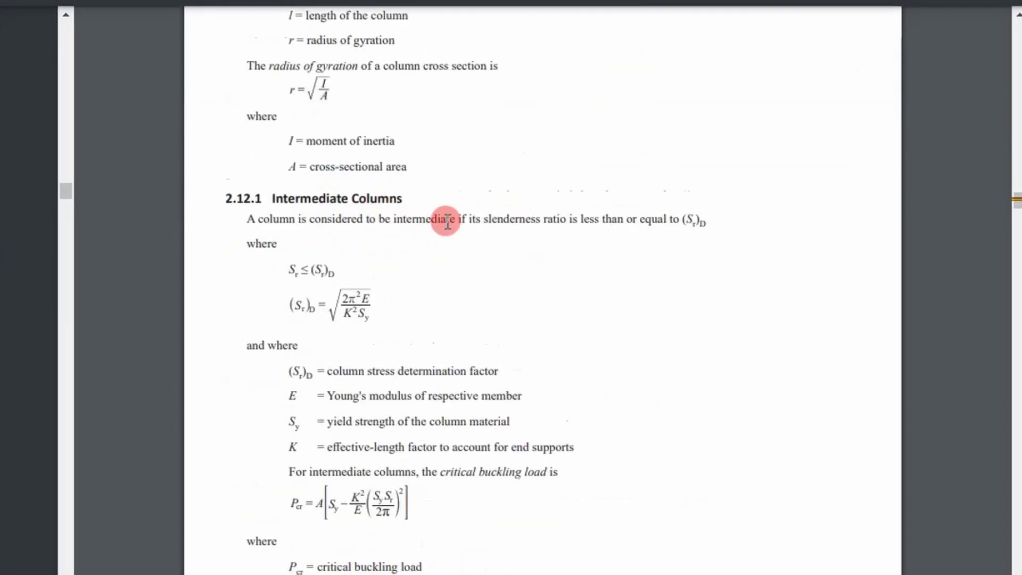
scroll(366, 375, up, 12)
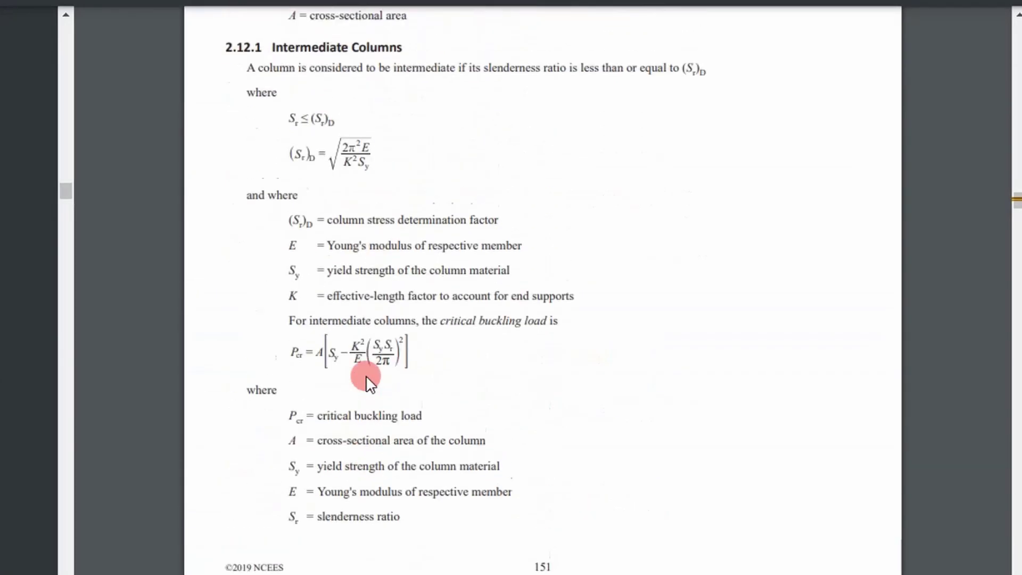
scroll(356, 210, down, 12)
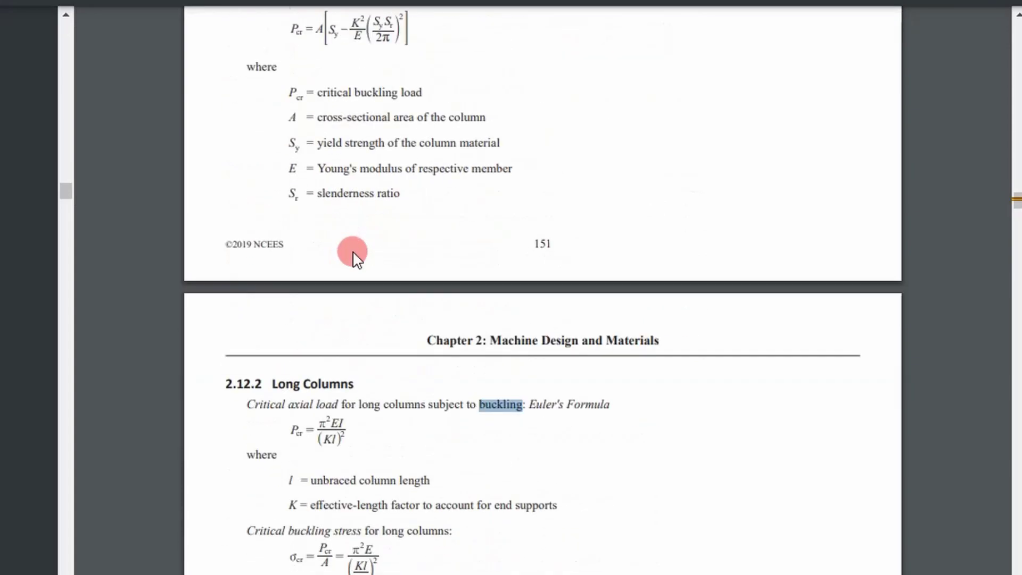
scroll(446, 334, up, 12)
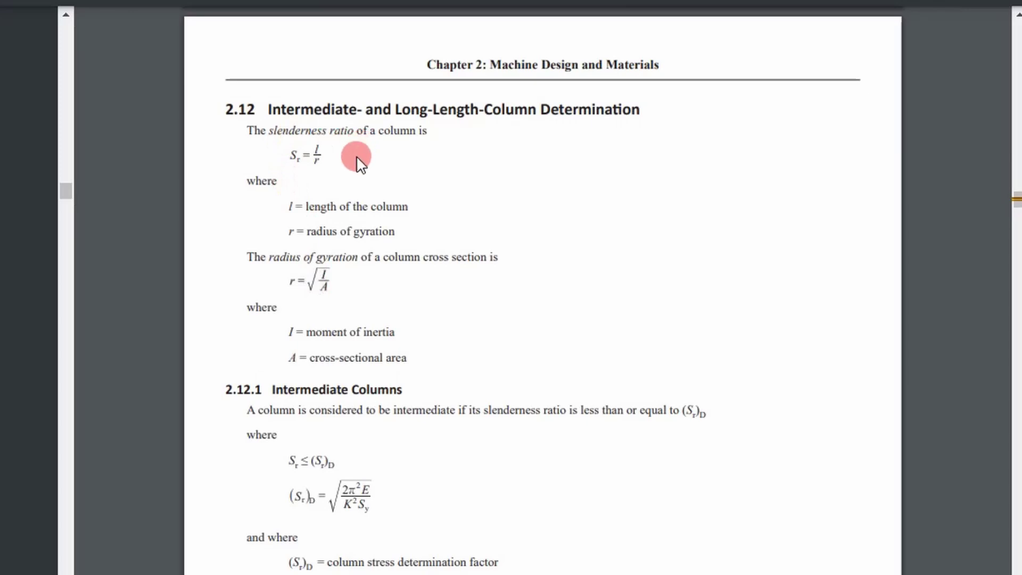
Step: Scroll past 2.12.1 Intermediate Columns to 2.12.2 Long Columns and Euler's critical buckling formula
scroll(356, 155, down, 5)
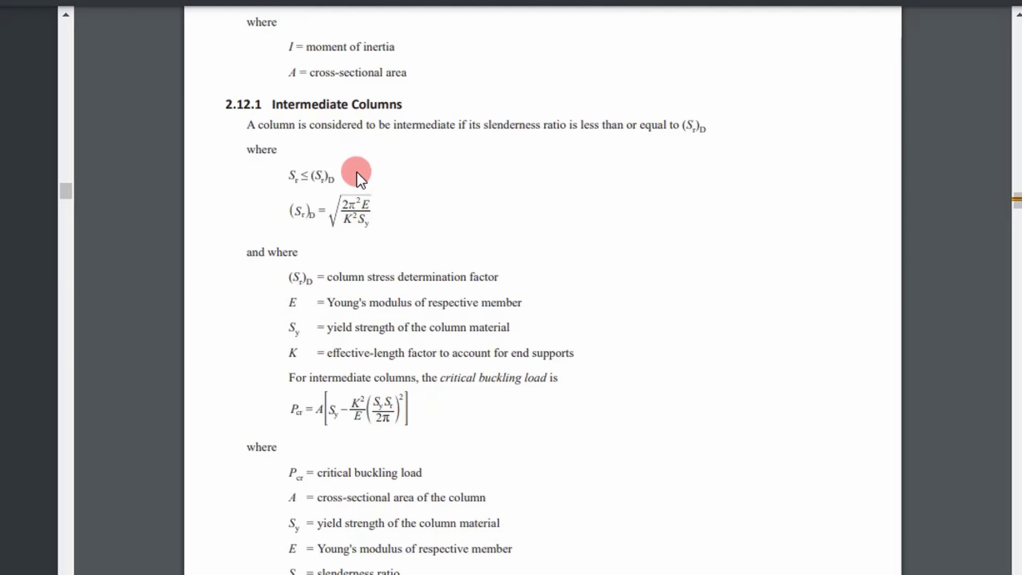
scroll(346, 224, down, 3)
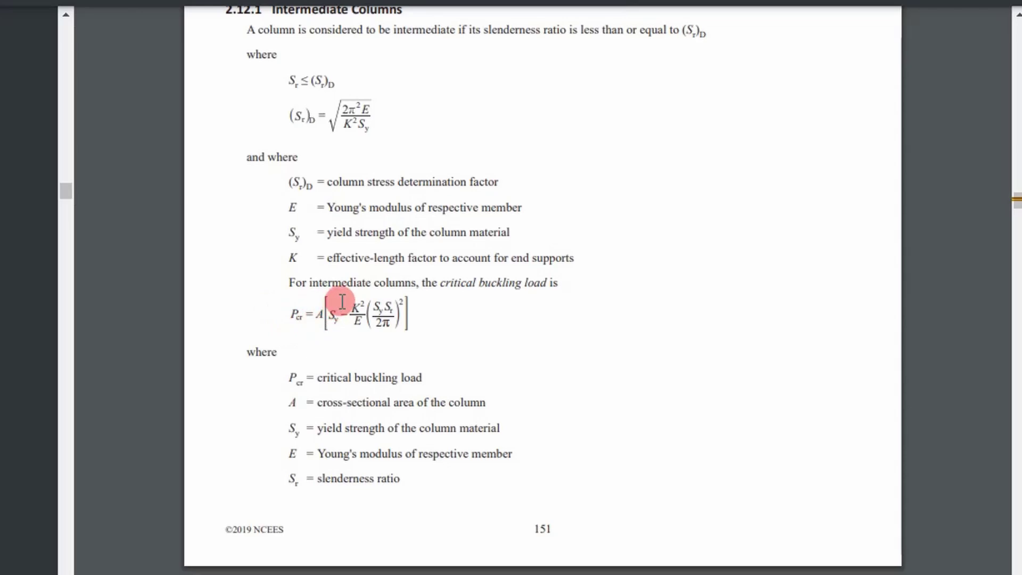
scroll(358, 231, down, 3)
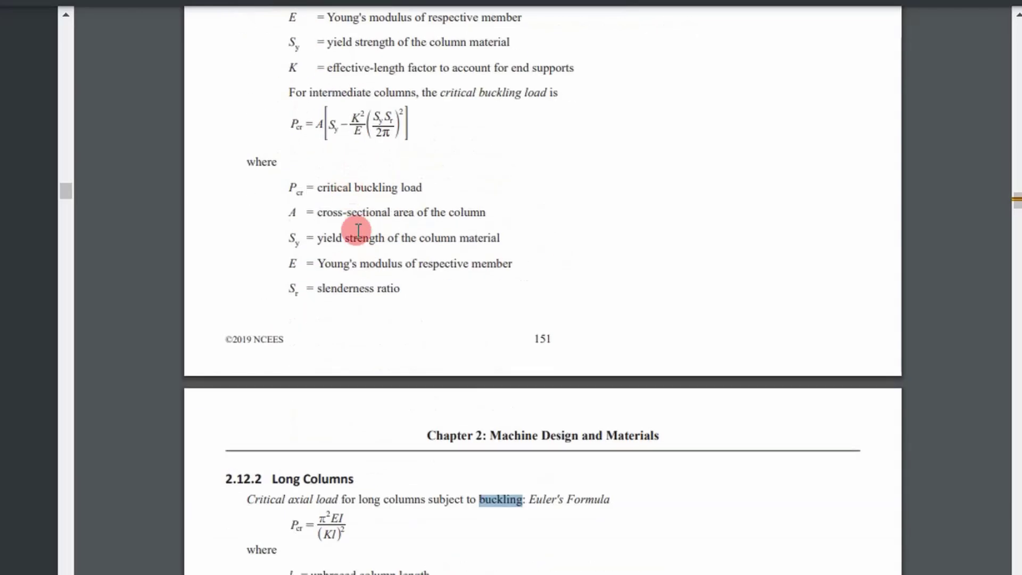
scroll(359, 231, down, 6)
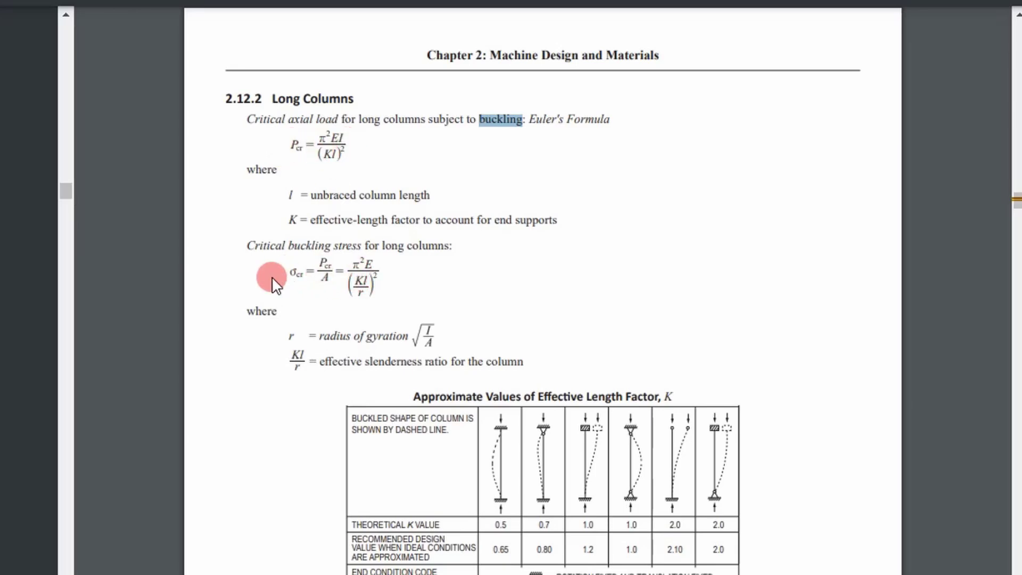
Step: Scroll to the K table listing theoretical values 0.5–2.0 and recommended design values 0.65–2.10
scroll(359, 302, down, 3)
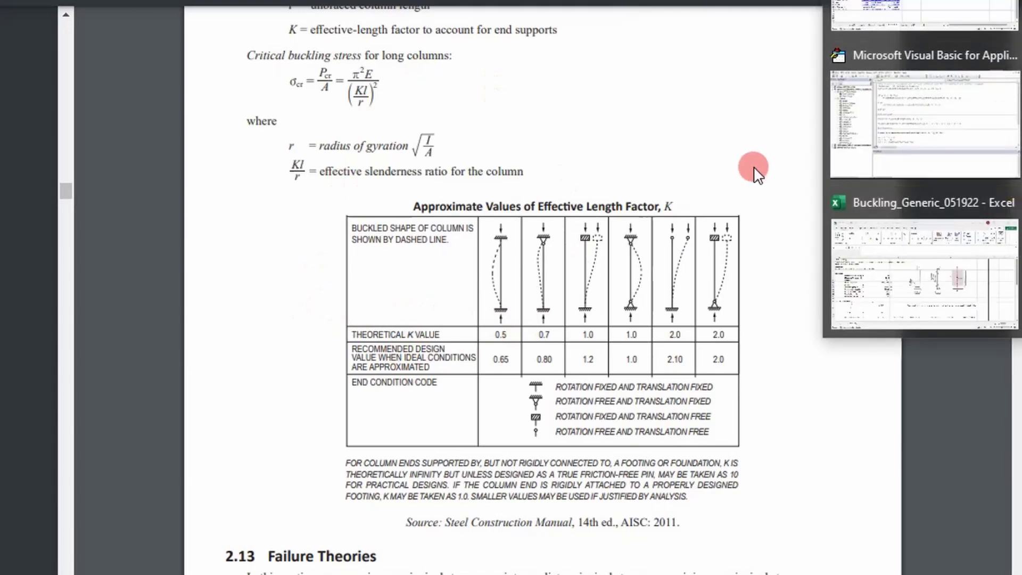
Step: Switch back to the Excel Column Buckling sheet showing r = 0.4637 in and Sr = 21.5643
click(862, 221)
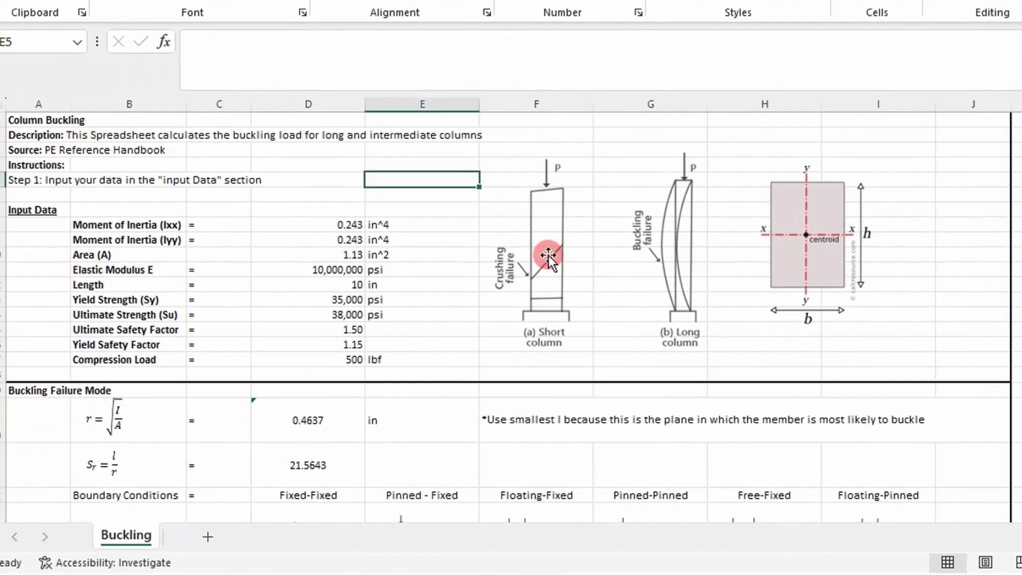
scroll(347, 256, down, 1)
scroll(347, 256, up, 1)
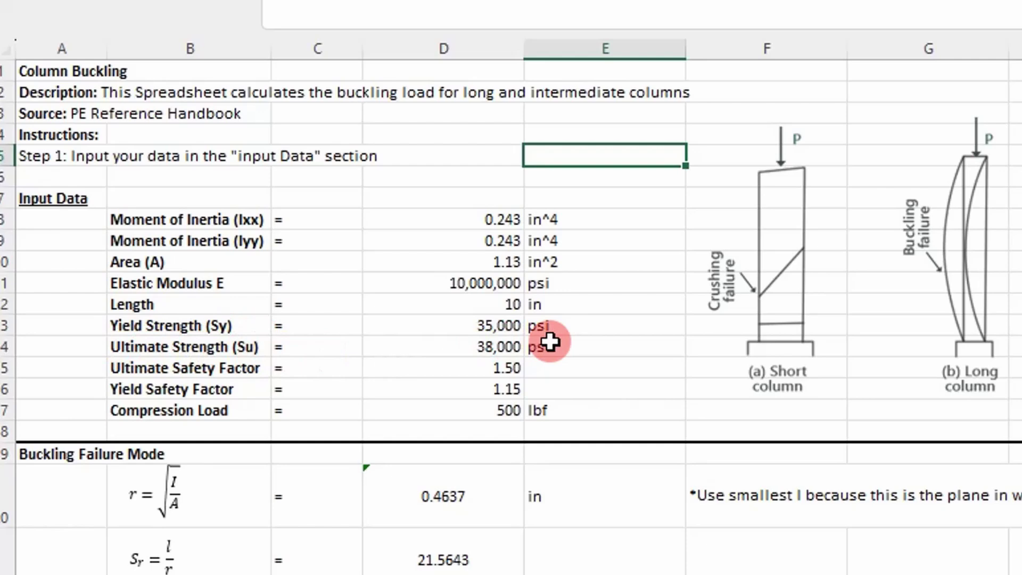
drag(550, 342, 230, 335)
click(330, 319)
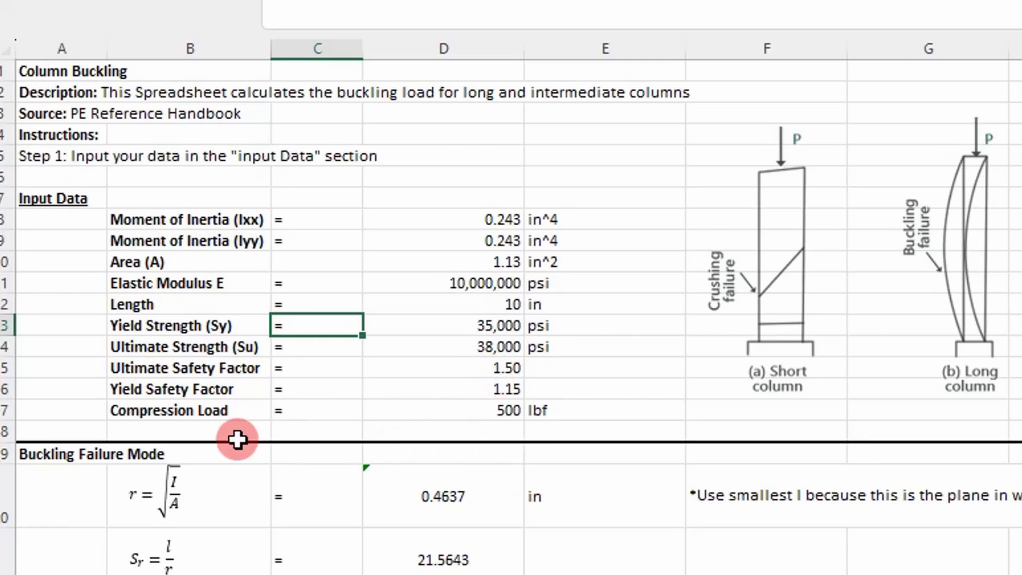
click(501, 410)
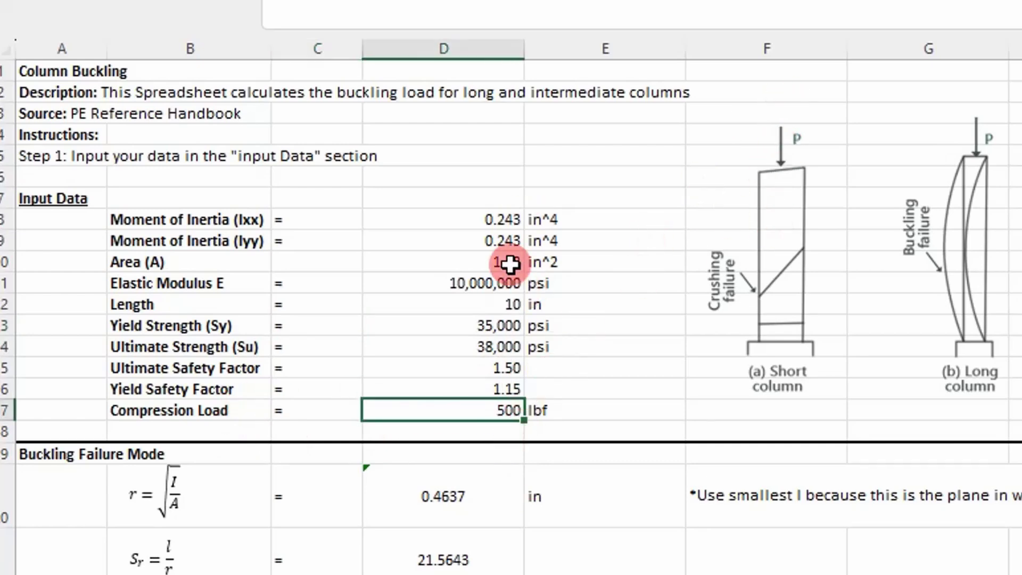
scroll(509, 450, down, 2)
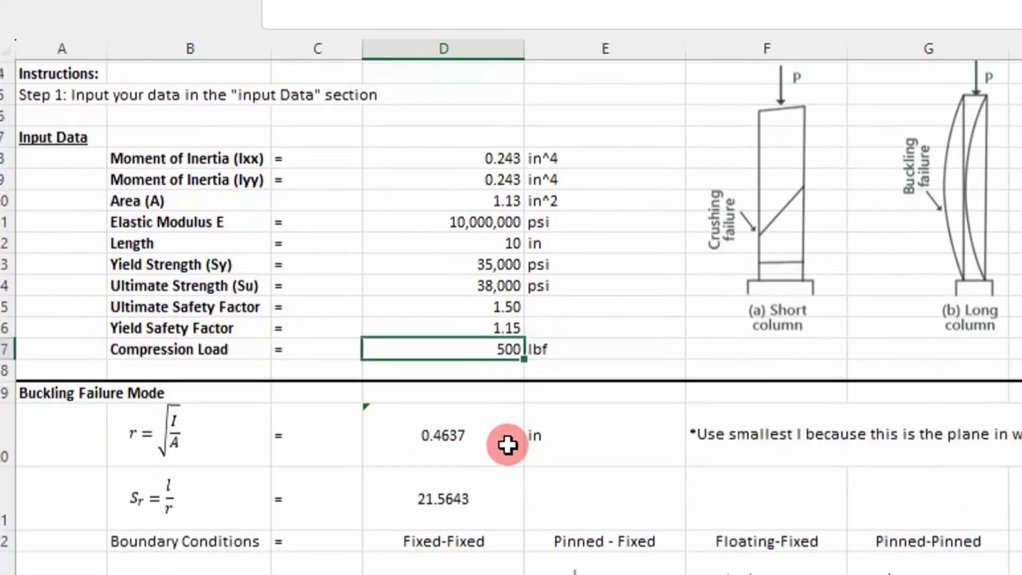
scroll(507, 435, down, 1)
scroll(495, 418, down, 1)
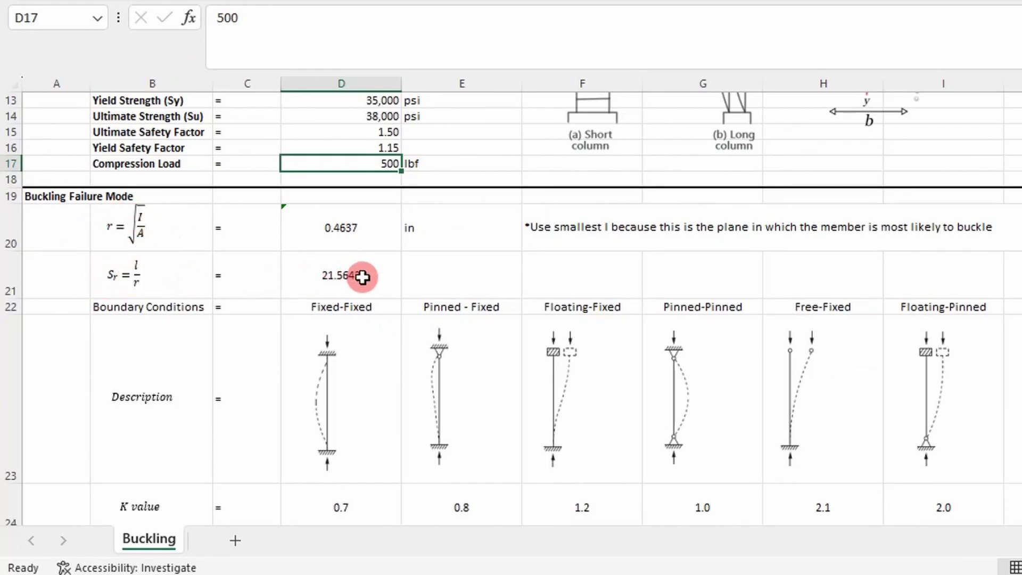
scroll(361, 276, down, 1)
scroll(361, 276, down, 2)
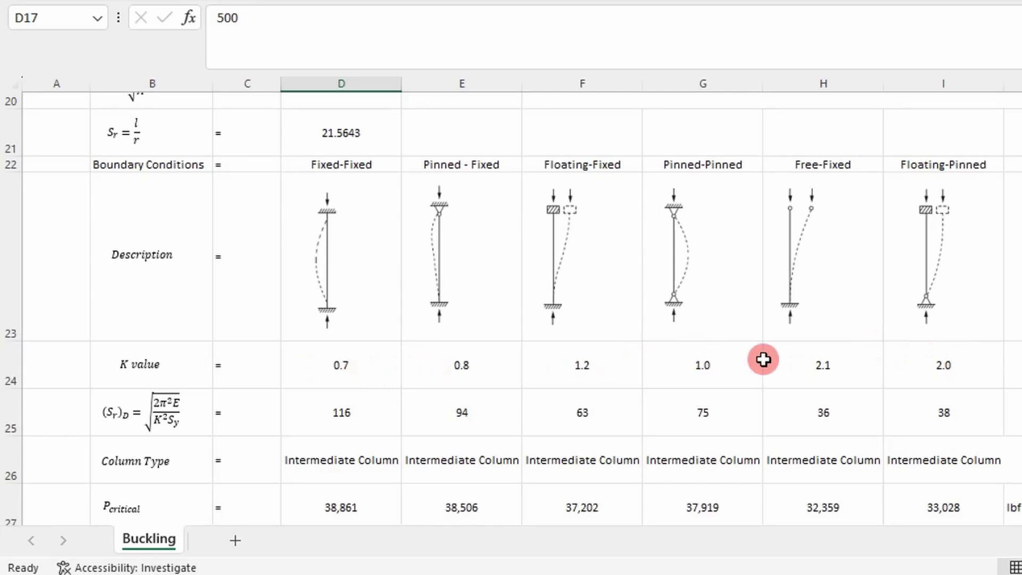
scroll(142, 401, down, 1)
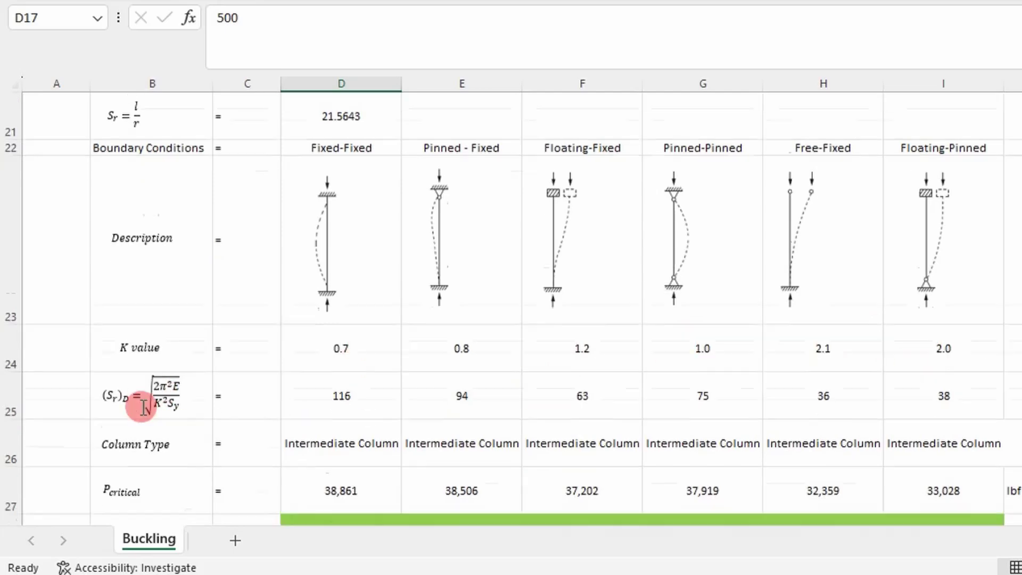
click(312, 366)
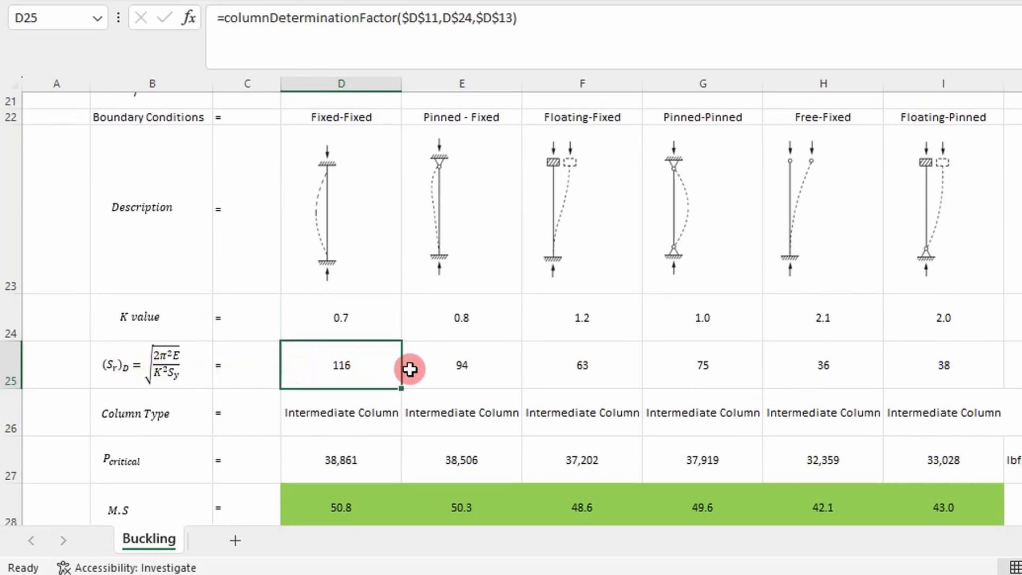
scroll(394, 373, down, 1)
click(321, 368)
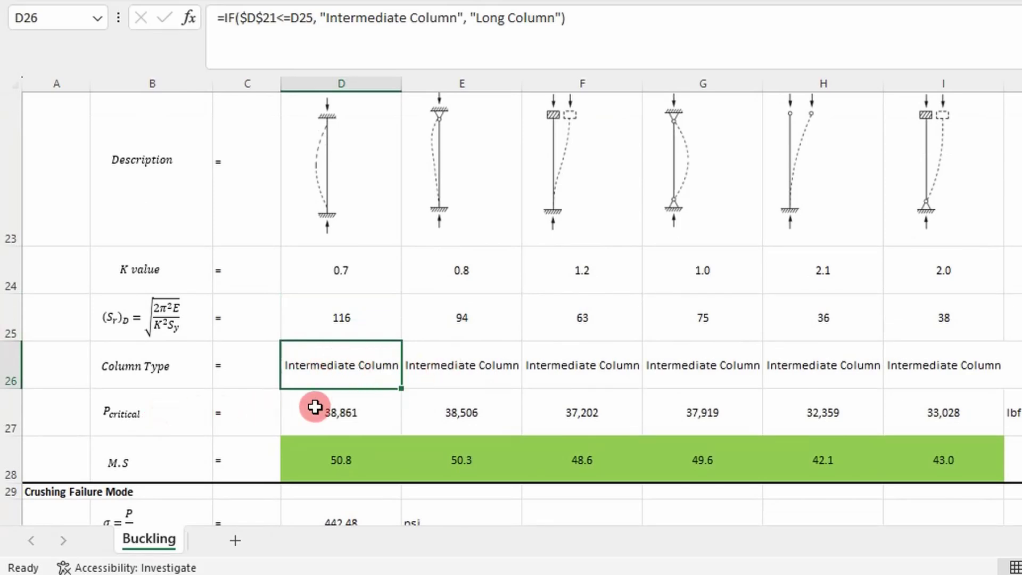
click(315, 408)
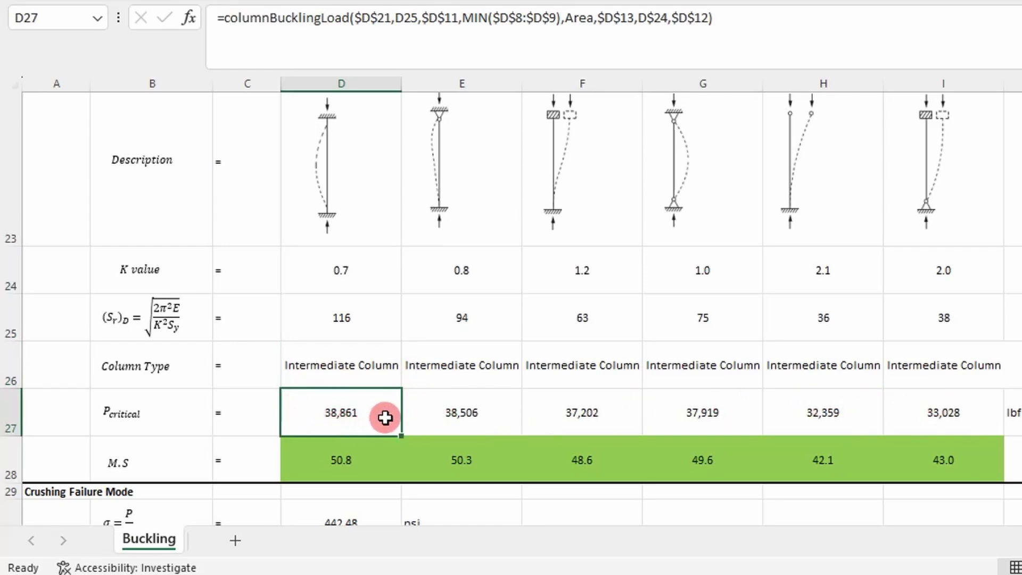
click(351, 461)
double_click(352, 462)
scroll(343, 394, up, 6)
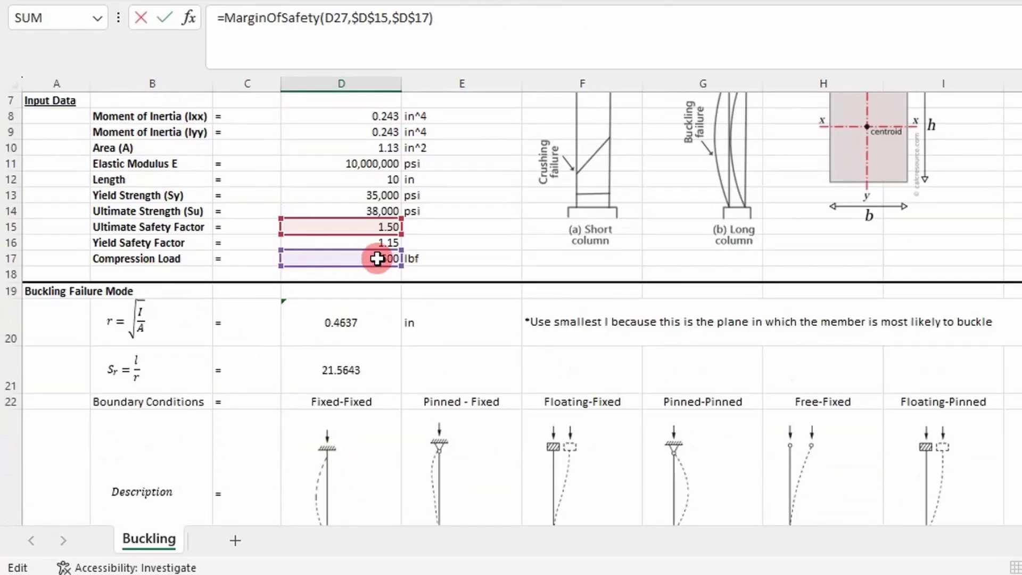
scroll(387, 294, down, 4)
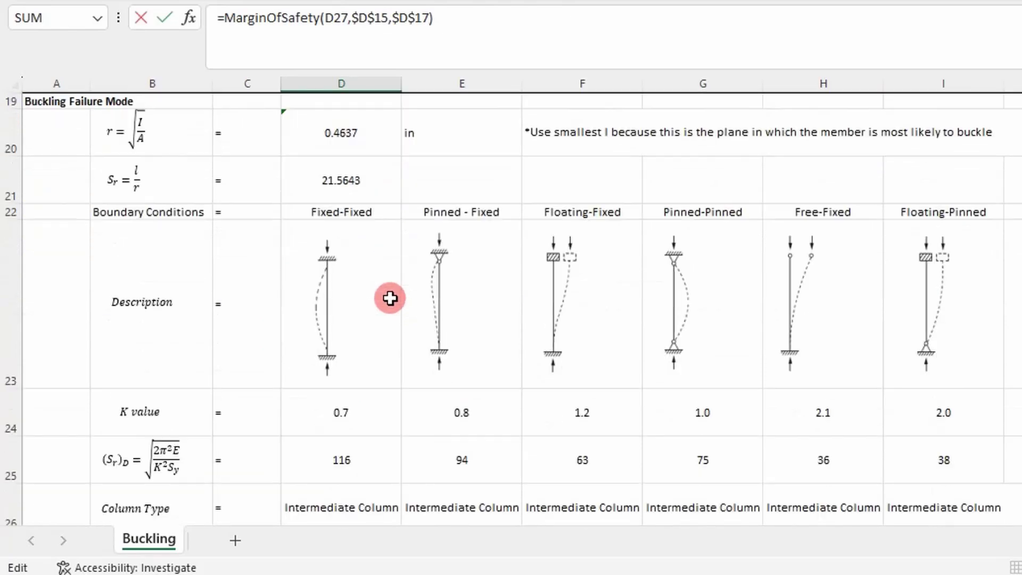
scroll(391, 298, down, 2)
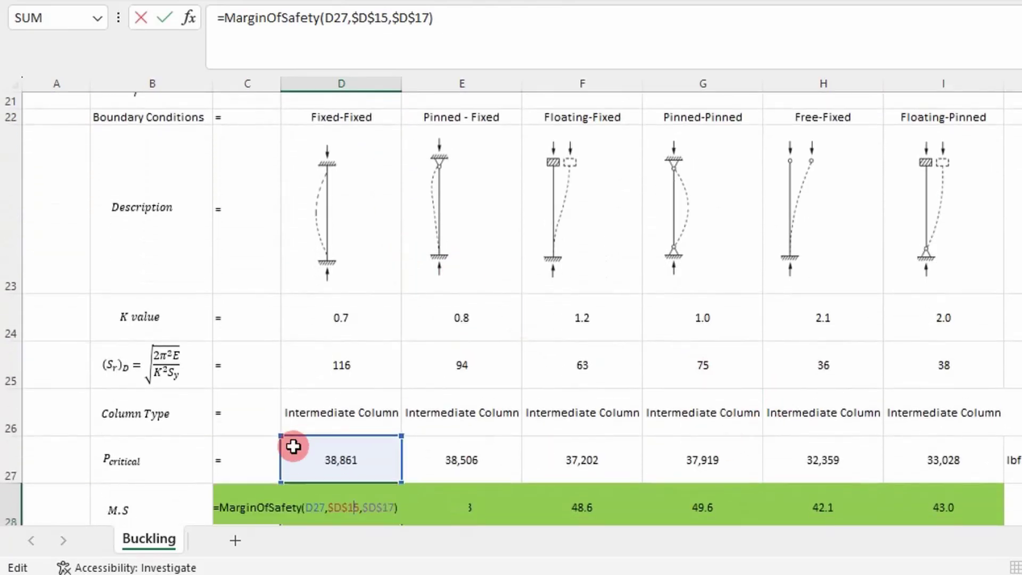
click(1014, 459)
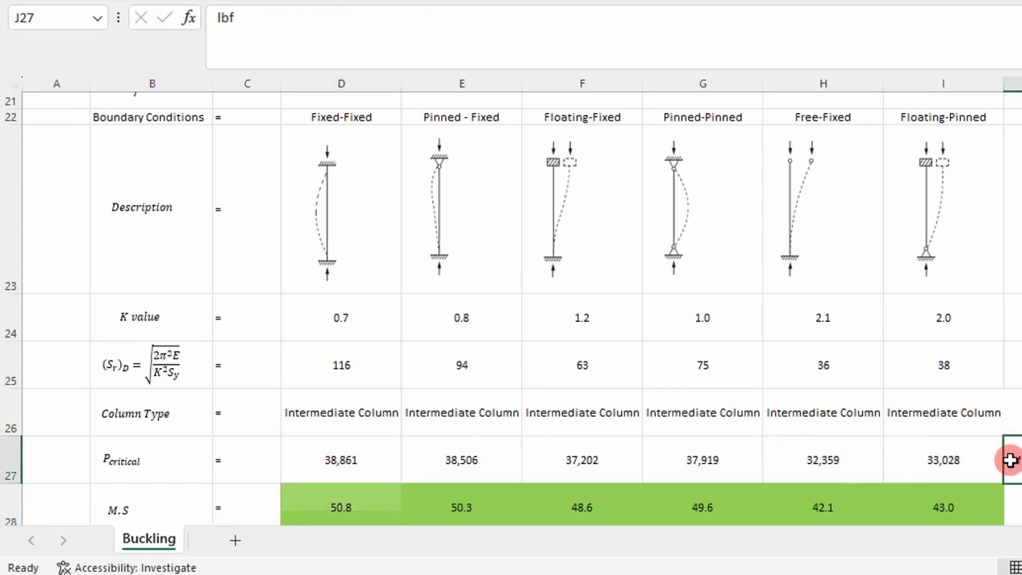
drag(1006, 459, 227, 456)
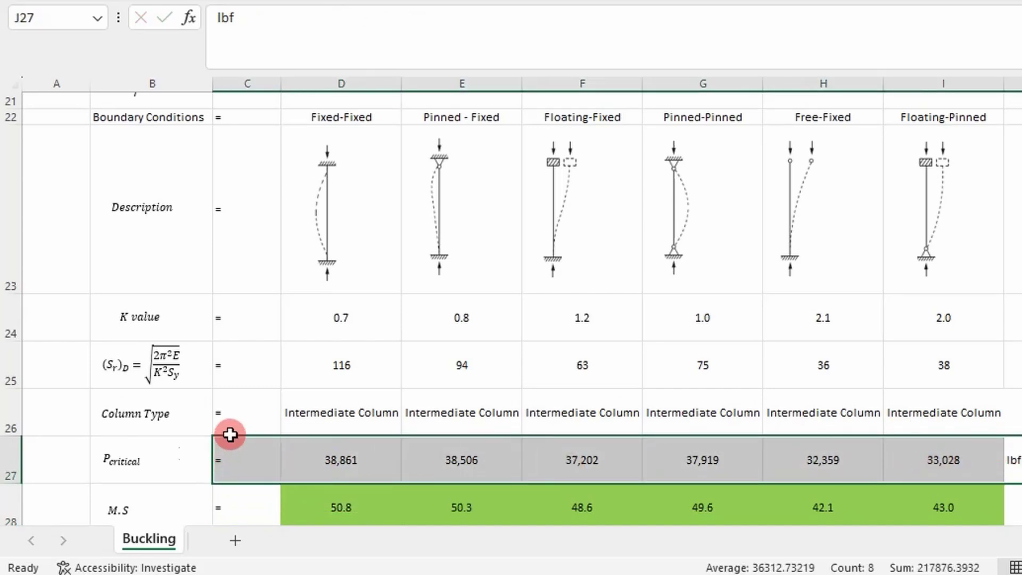
scroll(235, 411, up, 3)
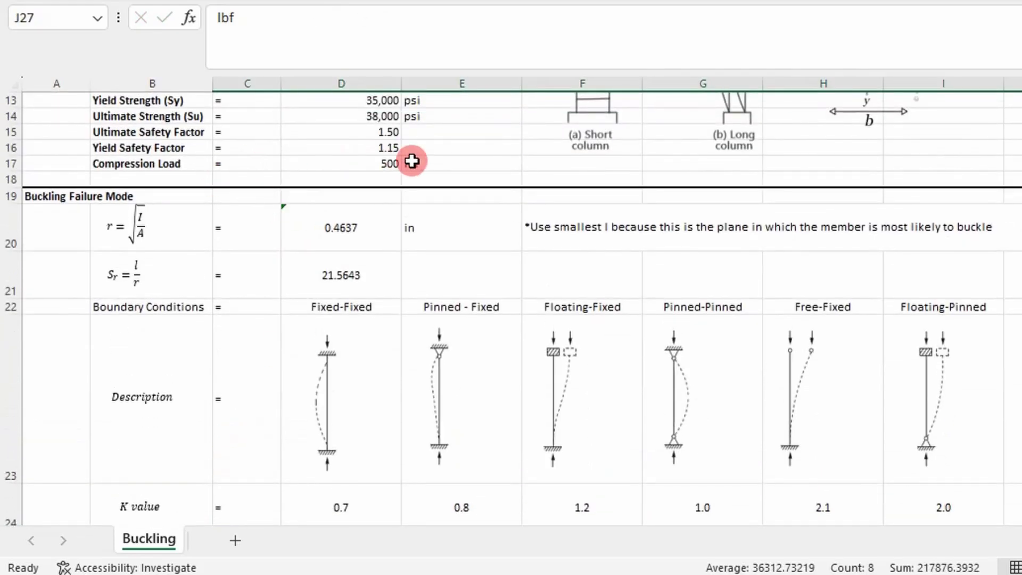
drag(442, 160, 342, 159)
scroll(342, 160, down, 3)
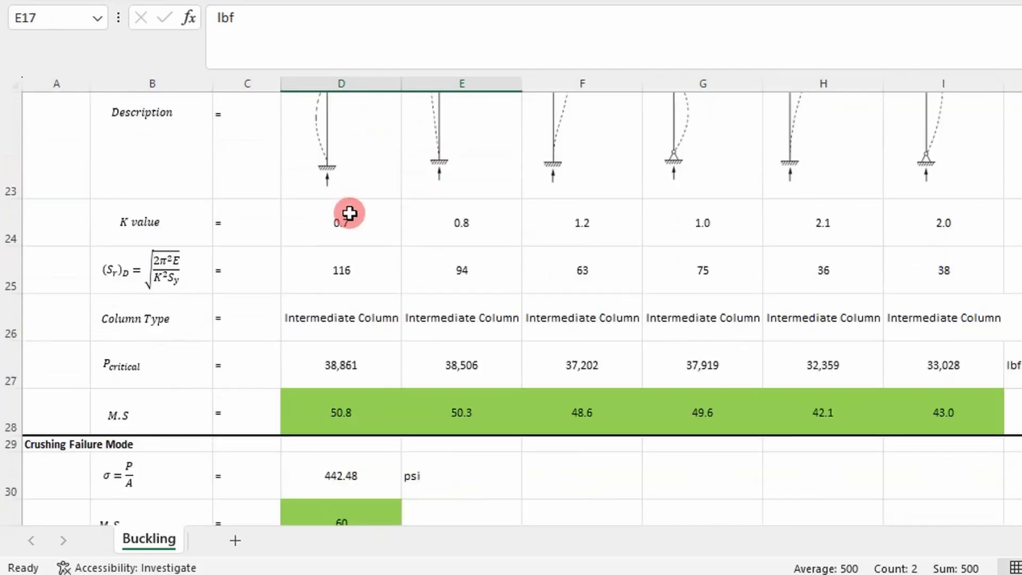
scroll(343, 223, up, 2)
scroll(197, 230, up, 2)
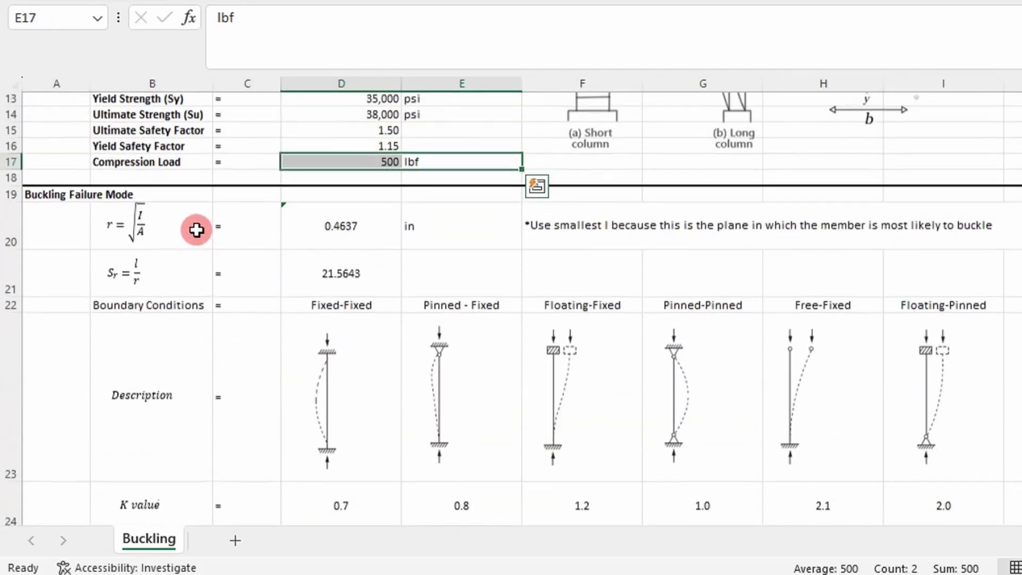
scroll(342, 276, up, 4)
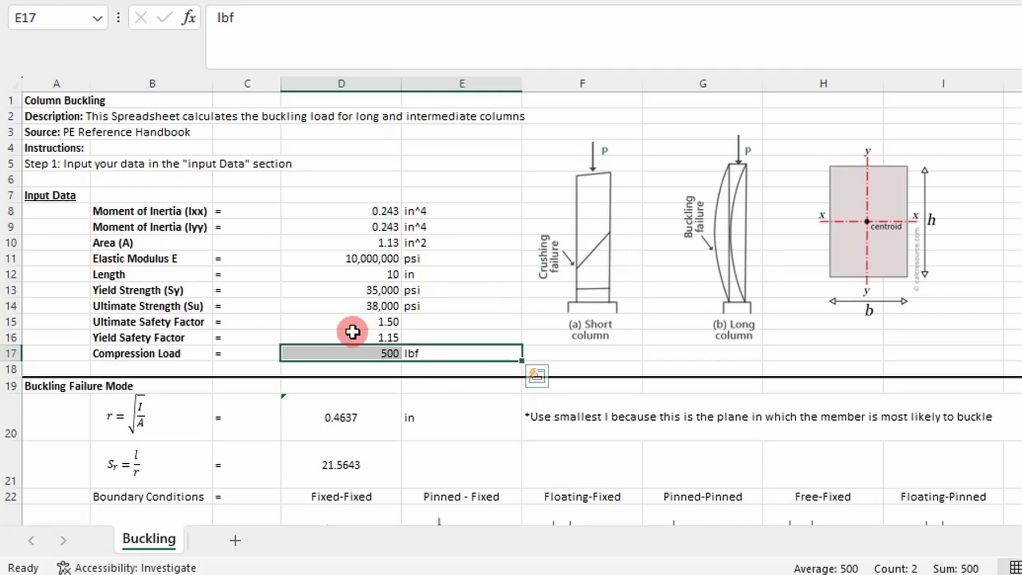
scroll(352, 332, down, 7)
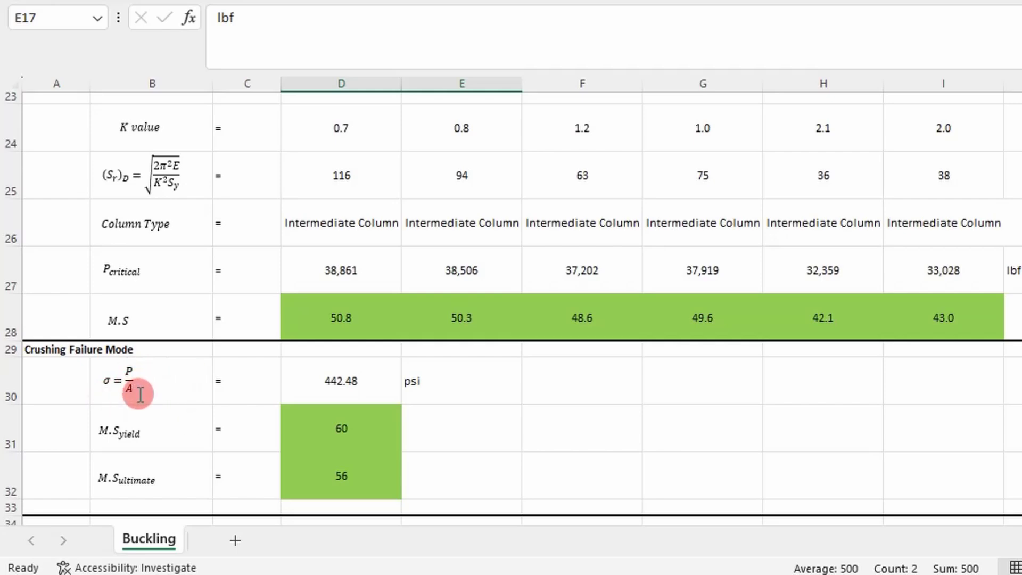
double_click(331, 433)
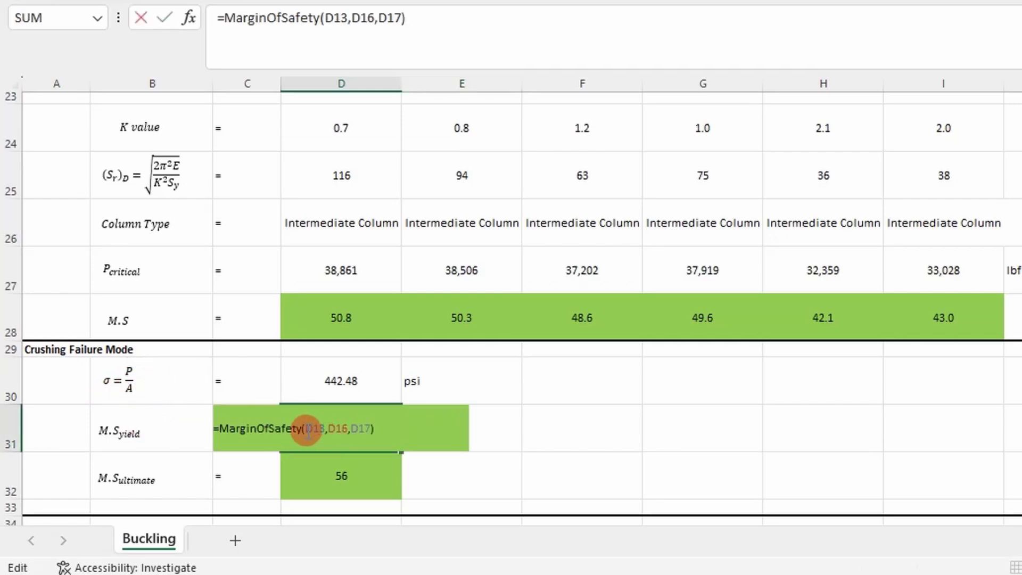
scroll(244, 431, up, 2)
scroll(254, 409, up, 3)
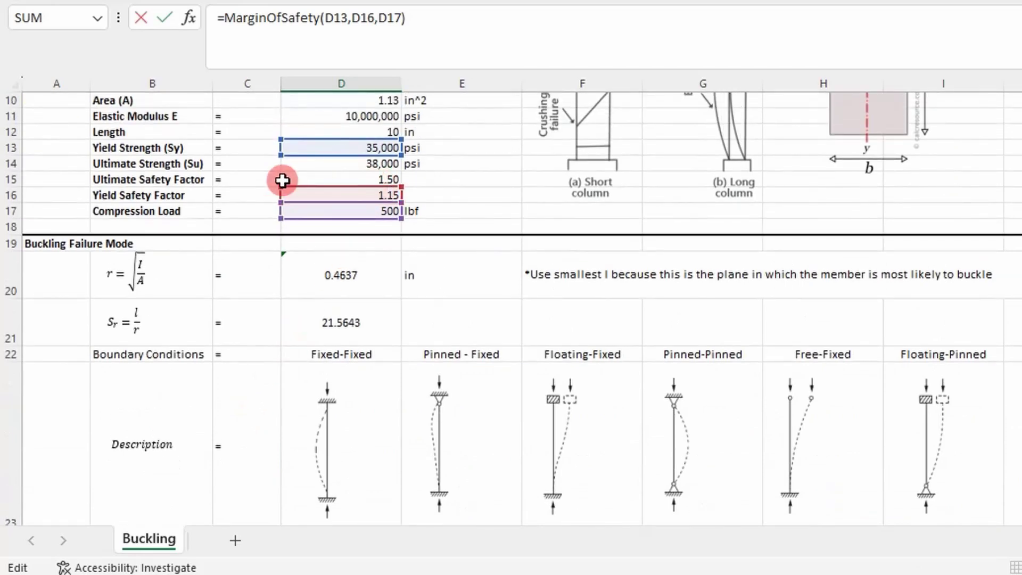
scroll(391, 183, down, 5)
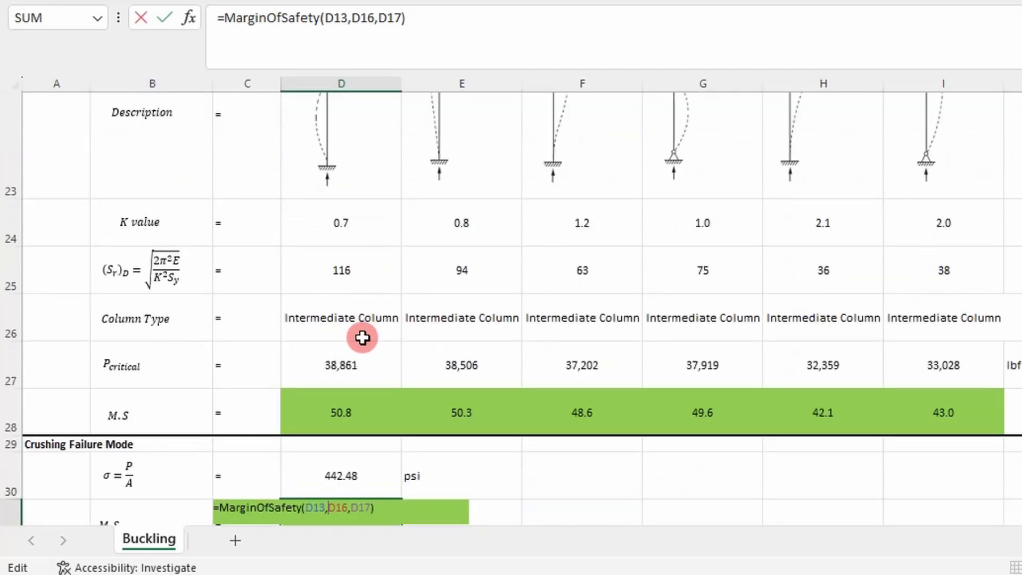
key(ctrl+Return)
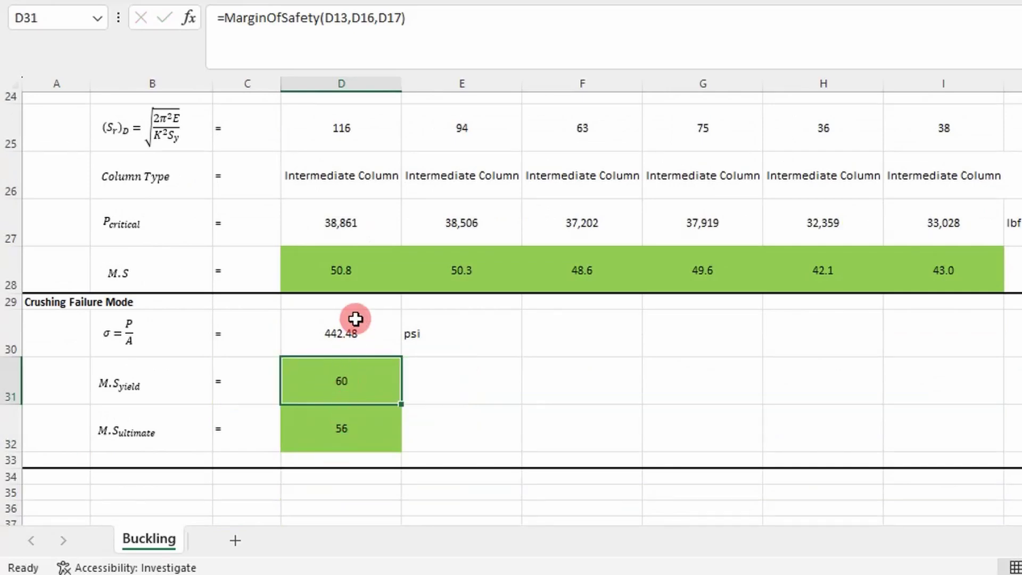
scroll(346, 324, up, 2)
drag(319, 462, 945, 454)
scroll(852, 282, up, 1)
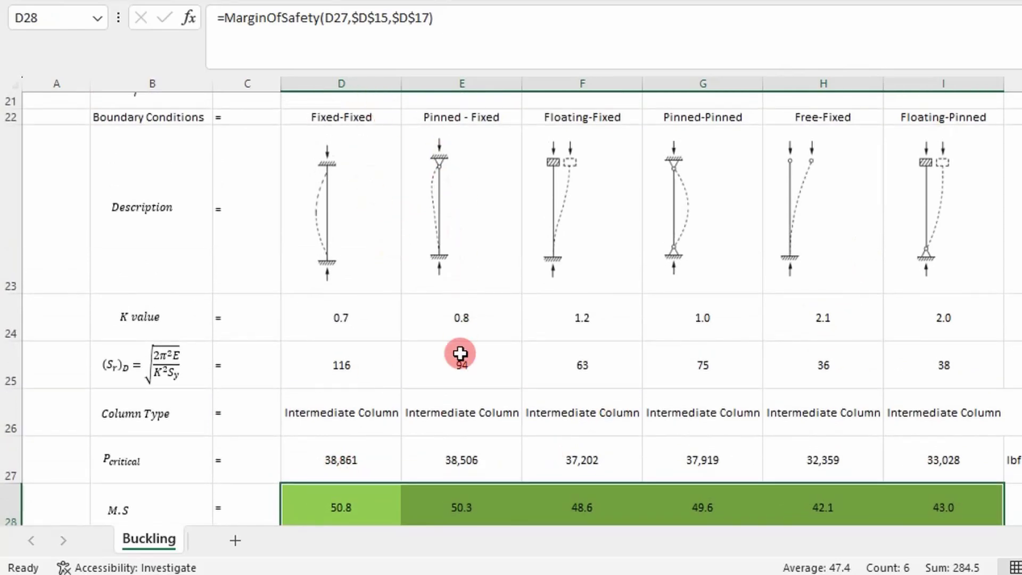
click(497, 496)
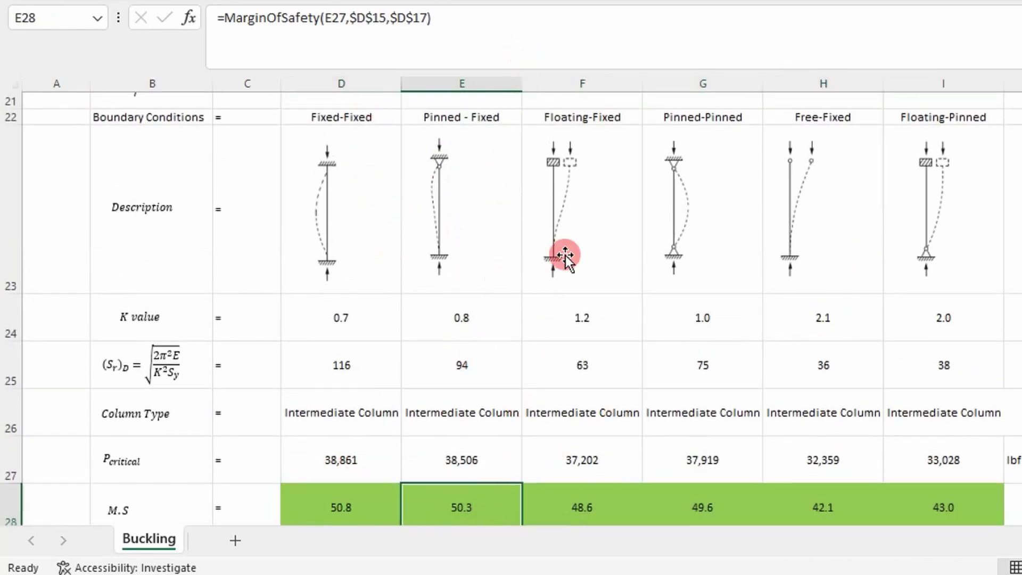
click(834, 503)
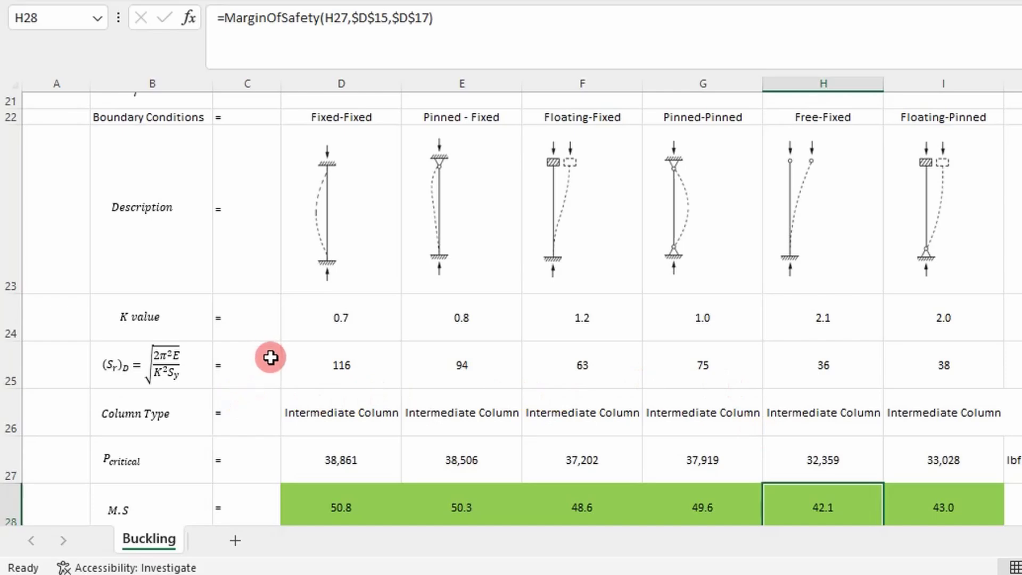
Step: Inspect D27's Fixed-Fixed critical-load formula unchanged, then view the columnBucklingLoad macro in the VBA editor
scroll(277, 367, down, 1)
click(333, 408)
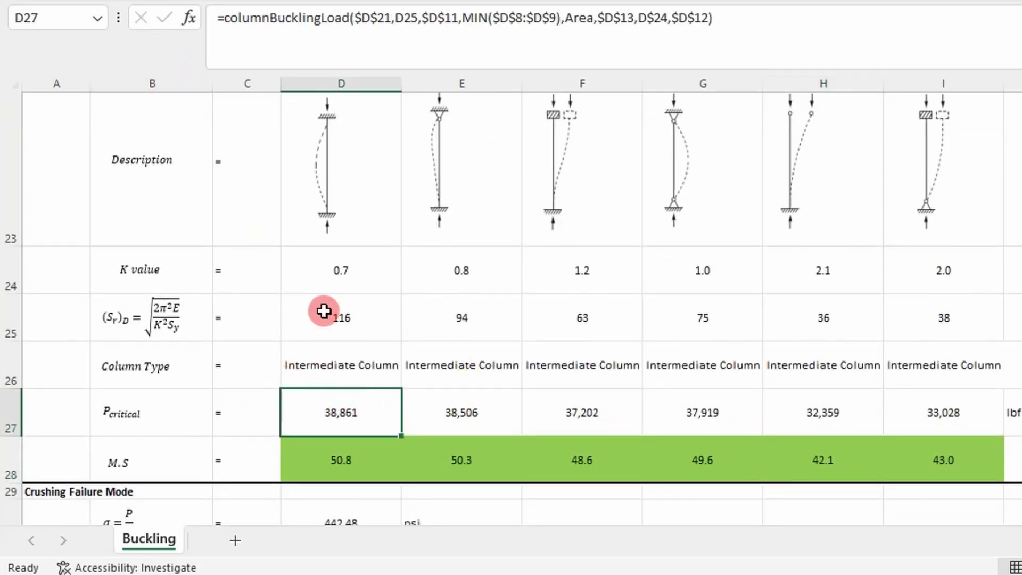
double_click(354, 410)
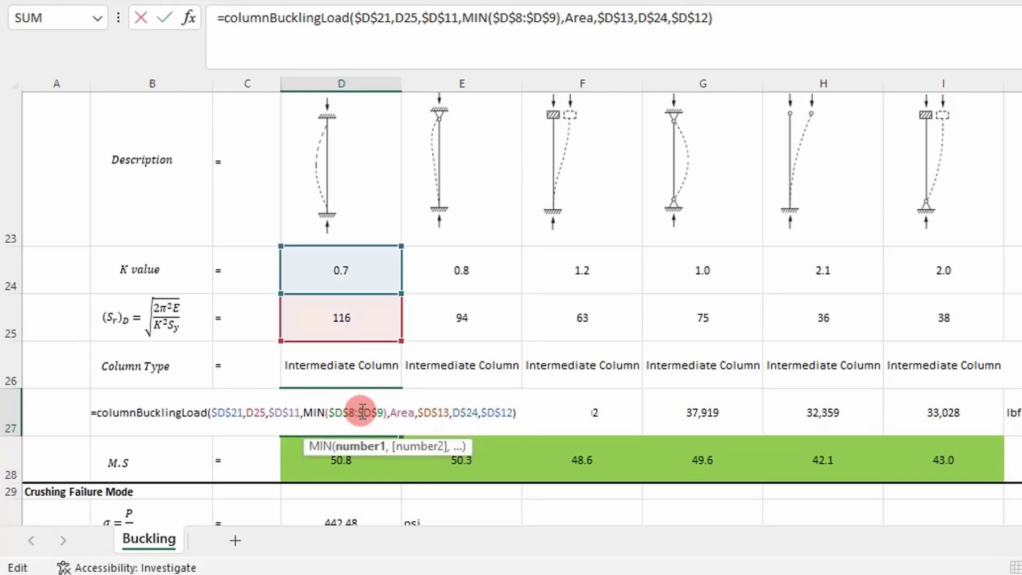
key(Escape)
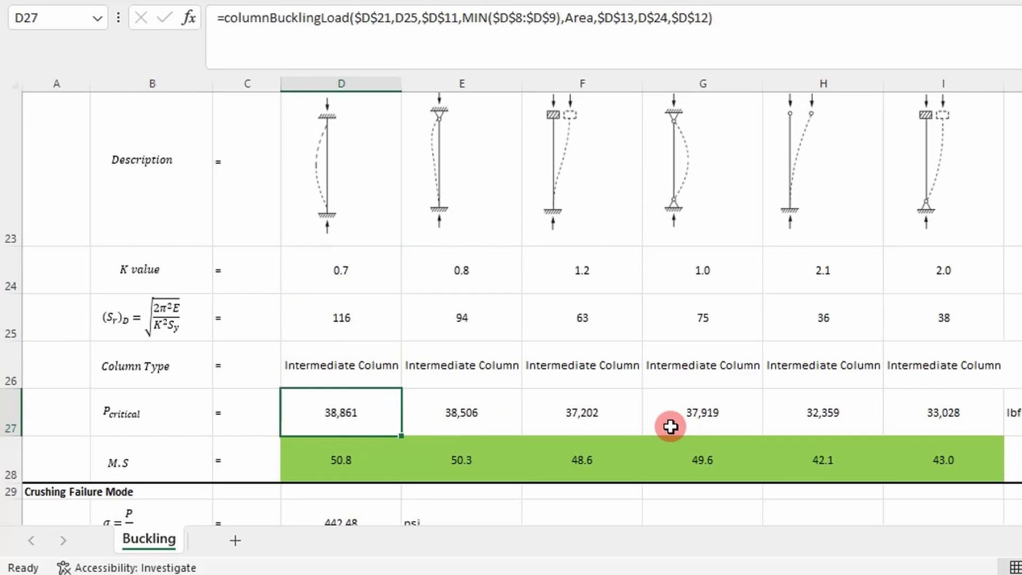
key(alt+F11)
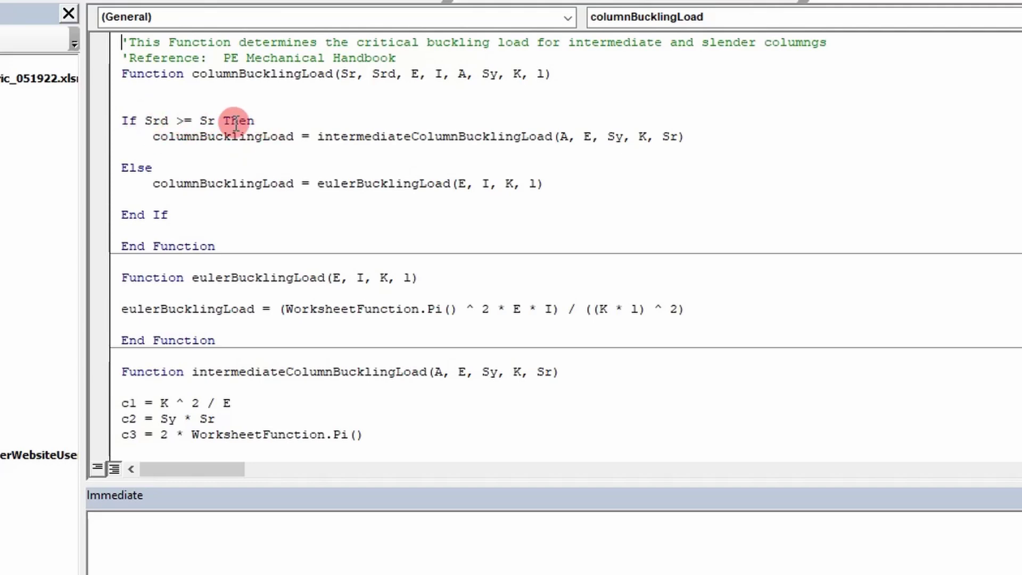
drag(309, 136, 552, 138)
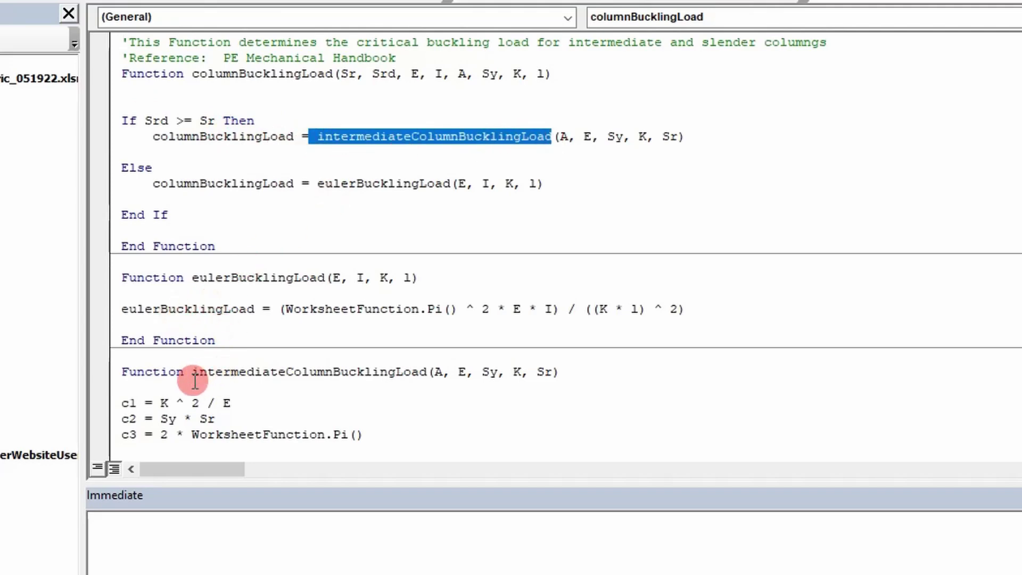
scroll(192, 379, down, 1)
scroll(191, 379, down, 1)
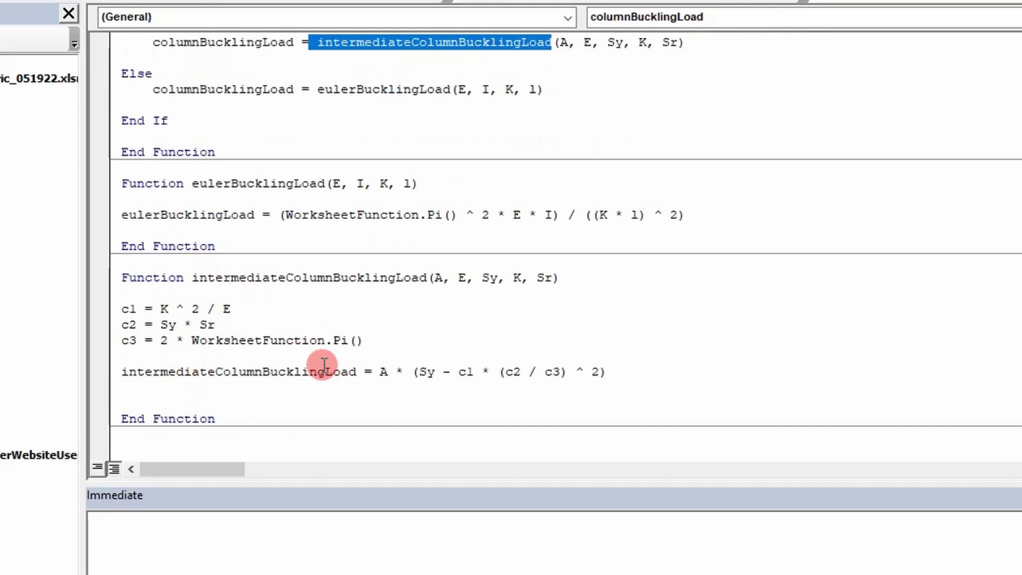
drag(501, 407, 167, 278)
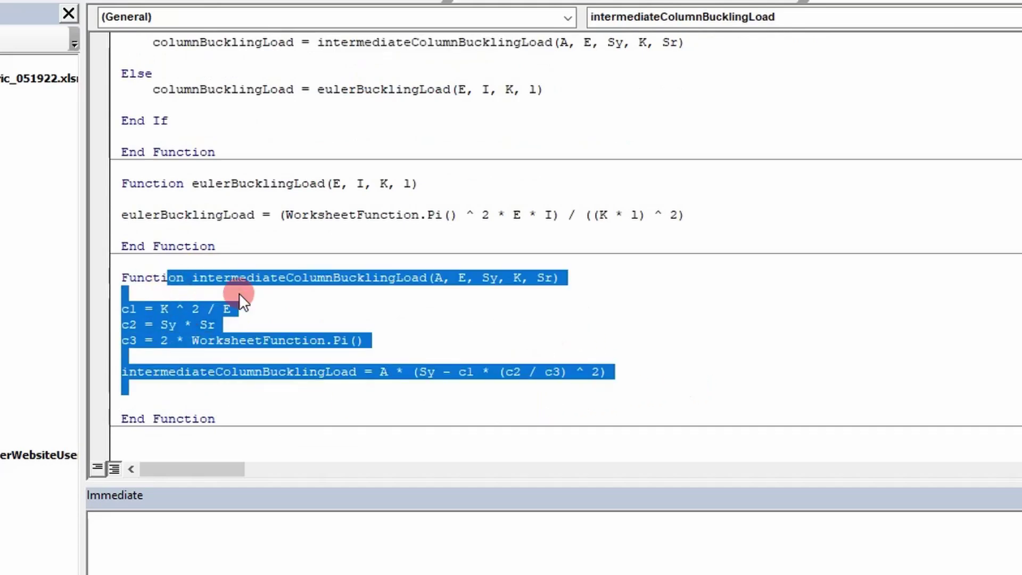
scroll(320, 293, up, 1)
scroll(340, 266, up, 1)
click(293, 165)
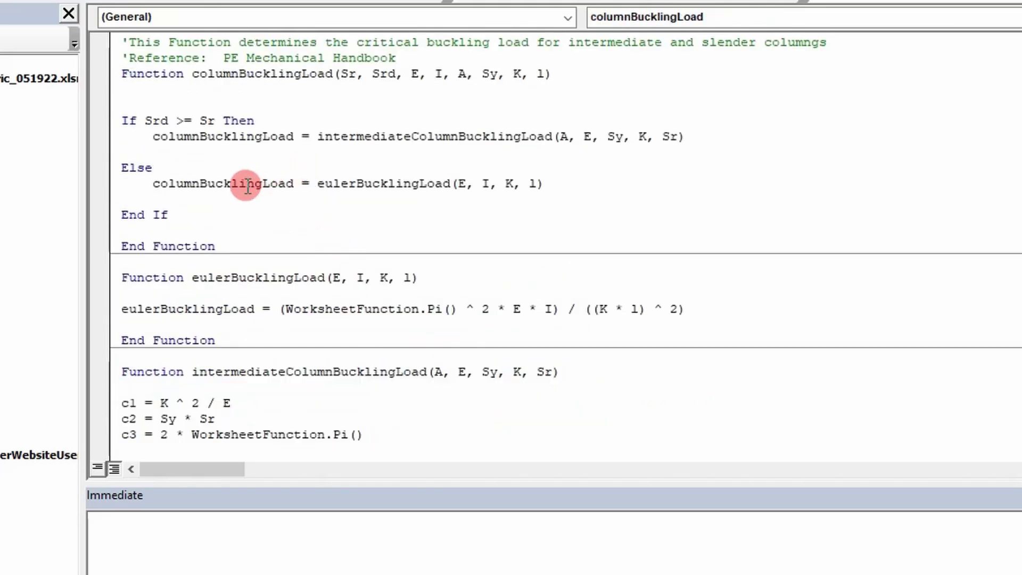
drag(144, 277, 524, 341)
scroll(290, 270, down, 4)
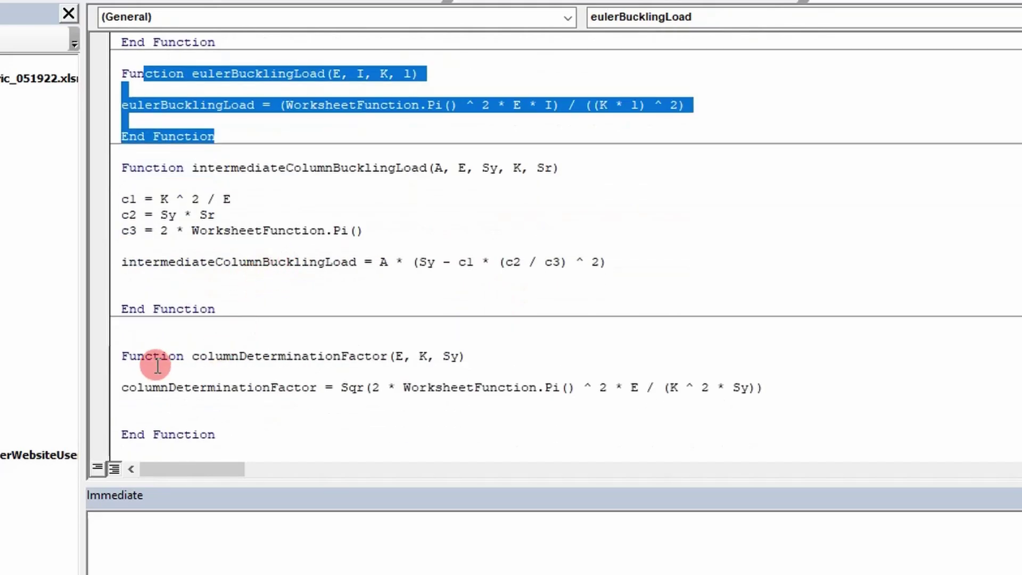
drag(152, 356, 366, 431)
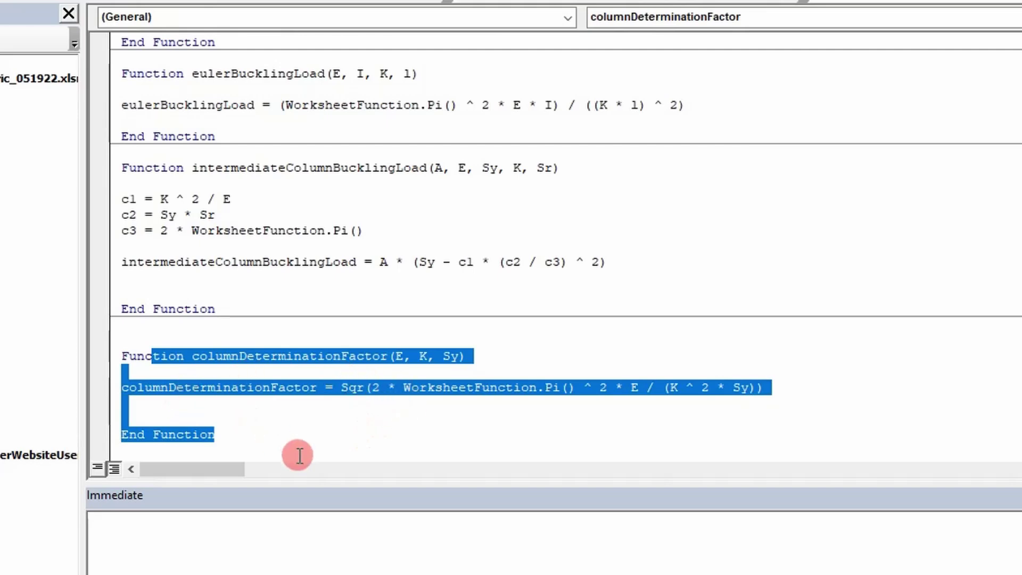
click(277, 450)
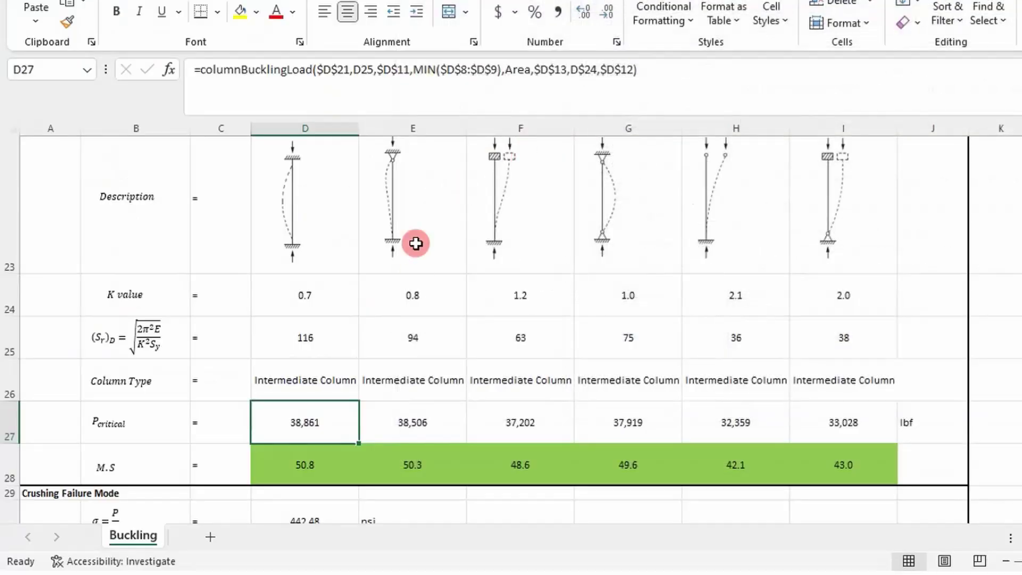
Step: Enter a column length of 30 in into cell D12
scroll(415, 241, down, 2)
scroll(408, 355, up, 7)
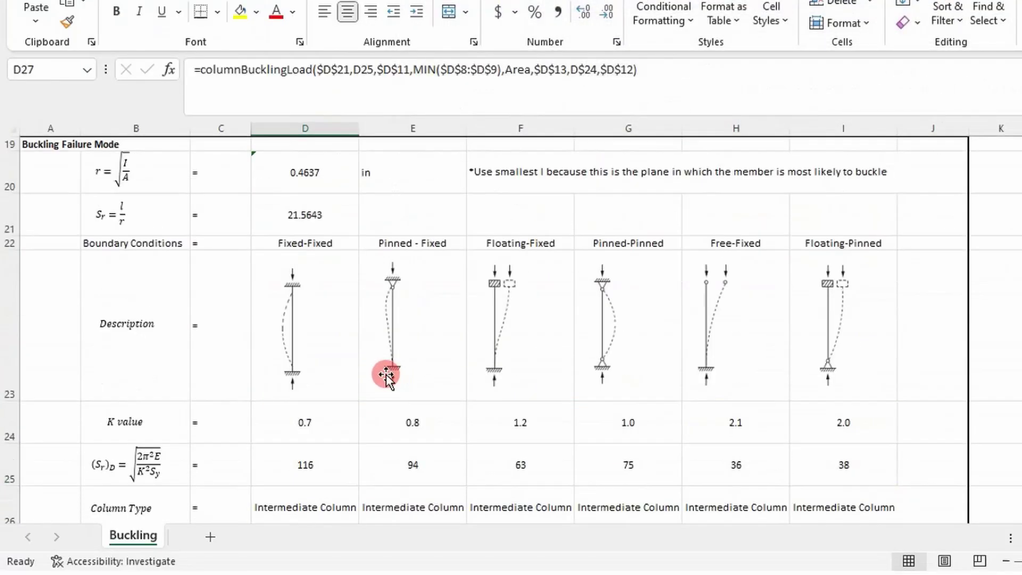
scroll(340, 362, up, 1)
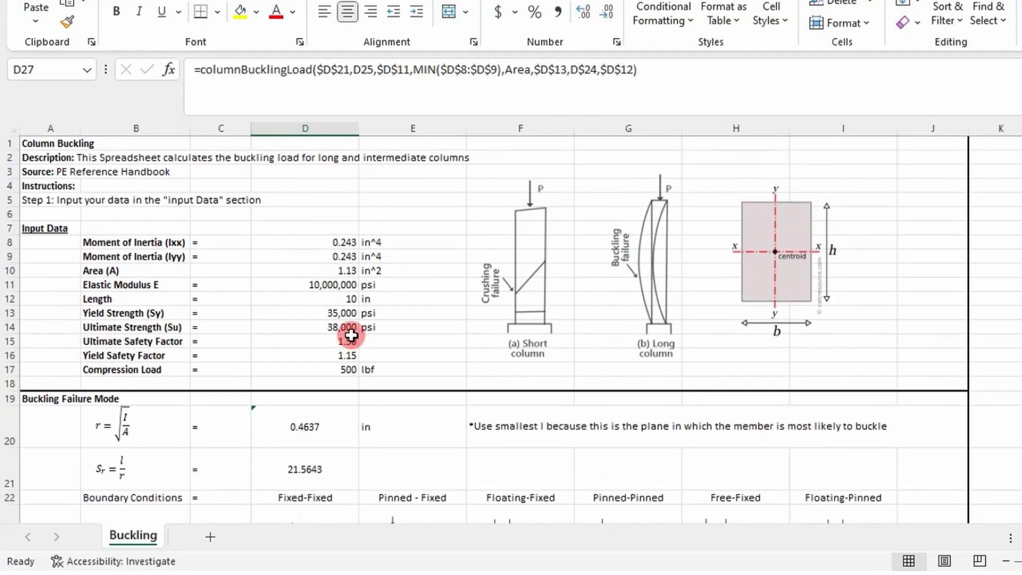
click(351, 297)
text(30)
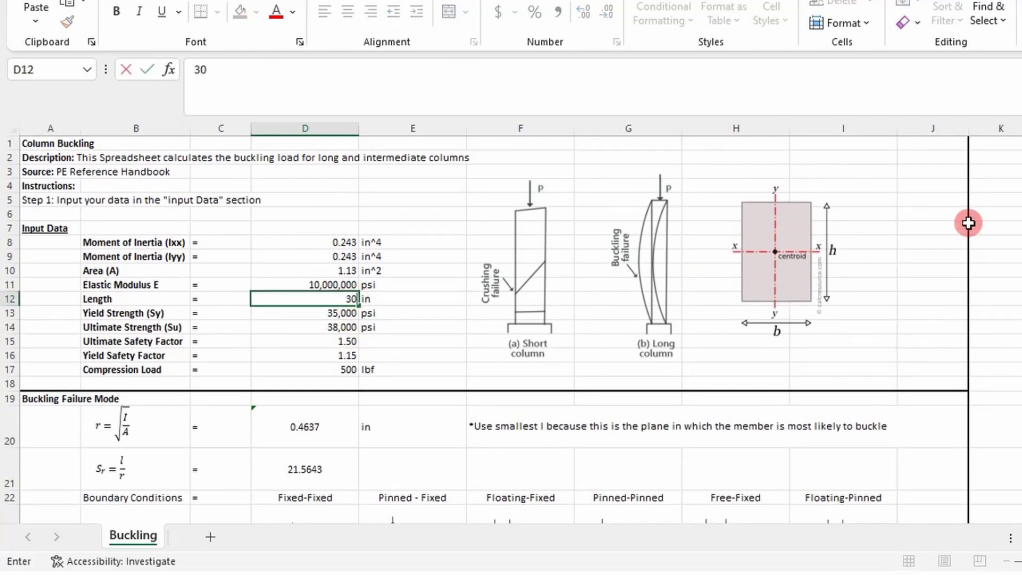
key(Return)
Step: Zoom out to review Sr 64.6930, critical loads 6,043–33,350 lbf and margins 7.1–43.5
scroll(319, 371, down, 3)
scroll(307, 371, down, 5)
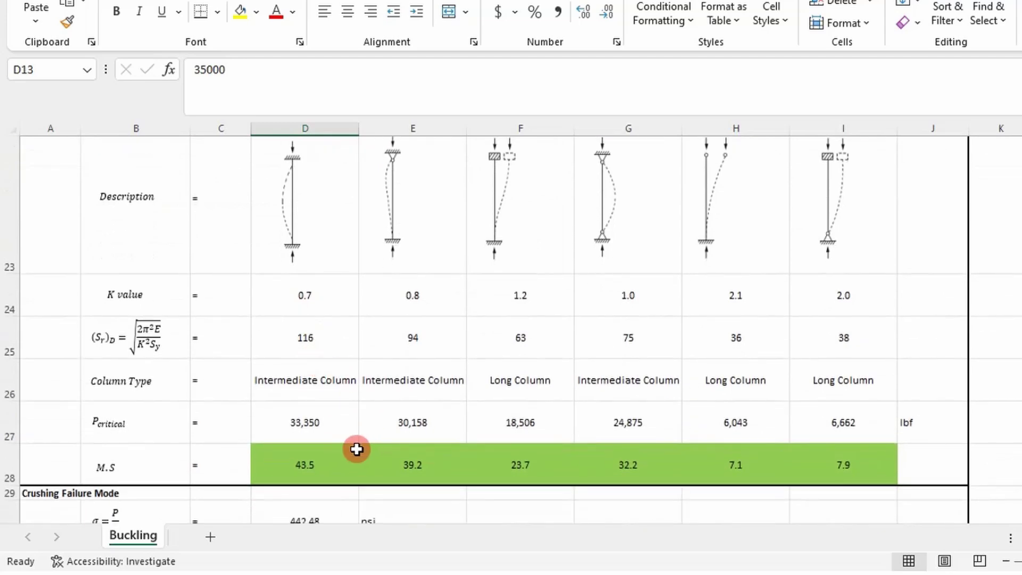
scroll(314, 466, down, 1)
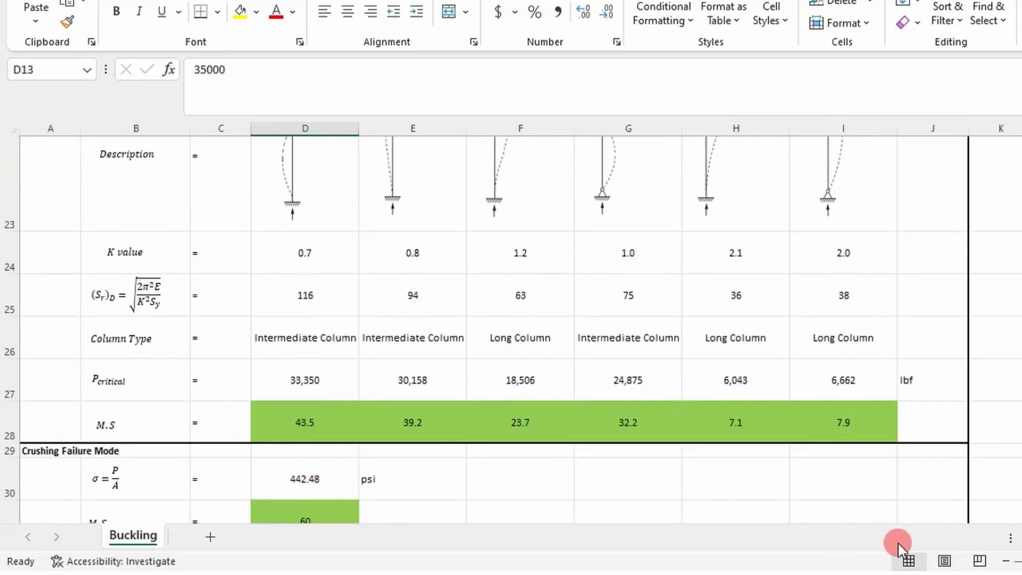
click(1006, 562)
click(1006, 562)
click(1006, 562)
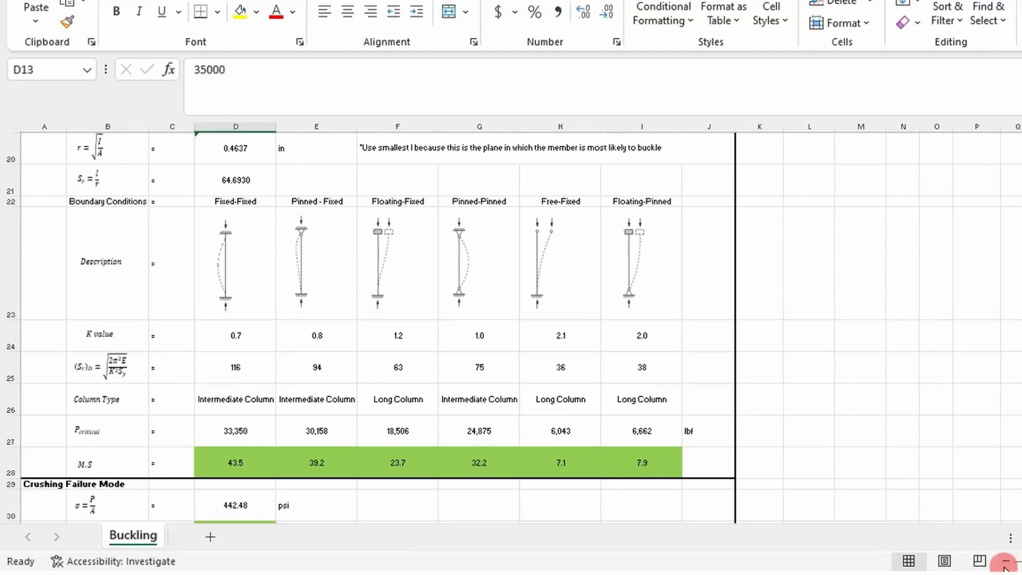
click(1006, 563)
click(1006, 563)
scroll(365, 360, down, 1)
scroll(267, 362, up, 3)
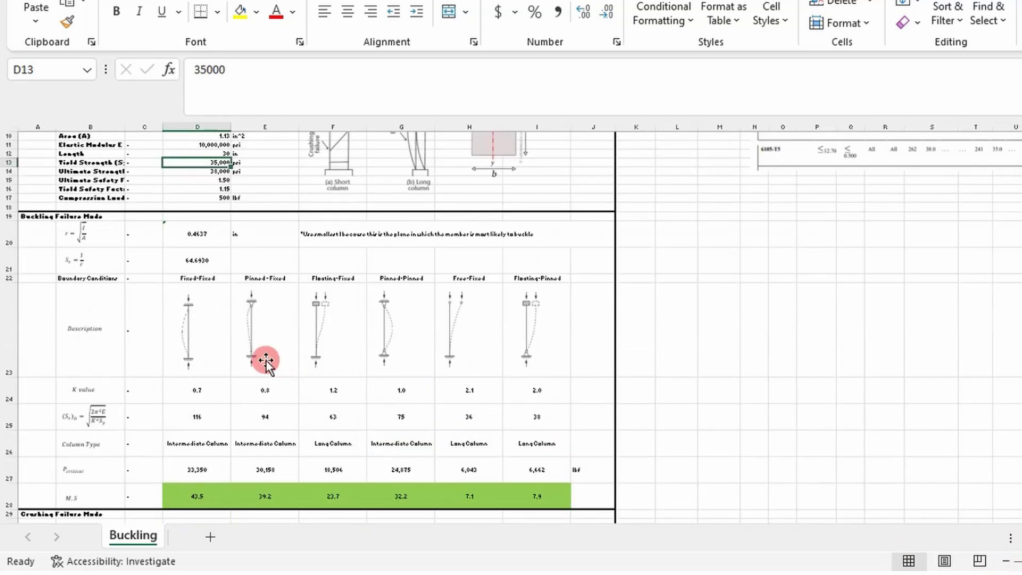
scroll(183, 248, up, 1)
click(220, 180)
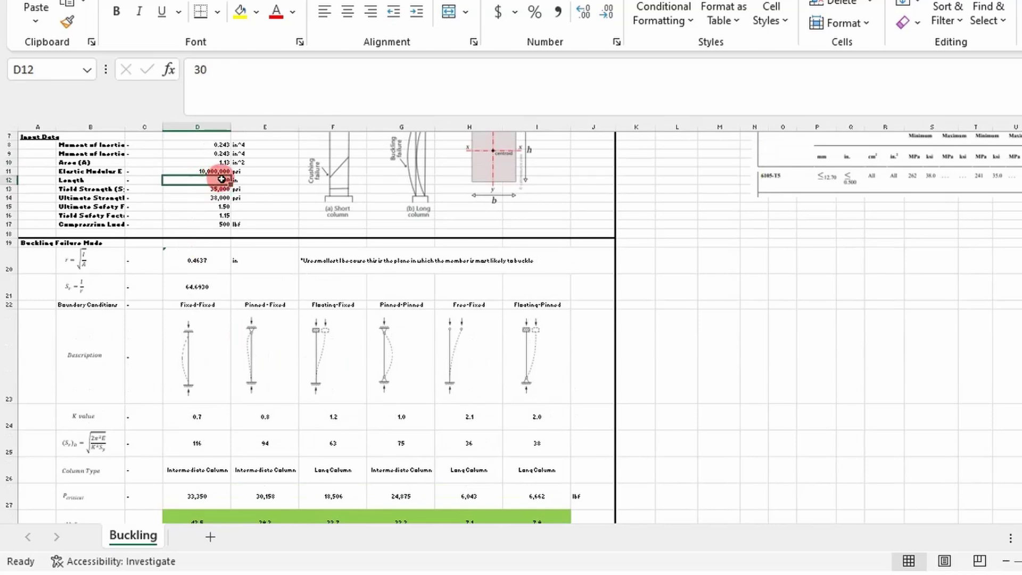
Step: Enter 50 in for length and review Sr 107.8217, loads 2,175–22,328 lbf and margins 1.9–28.8
scroll(316, 327, down, 1)
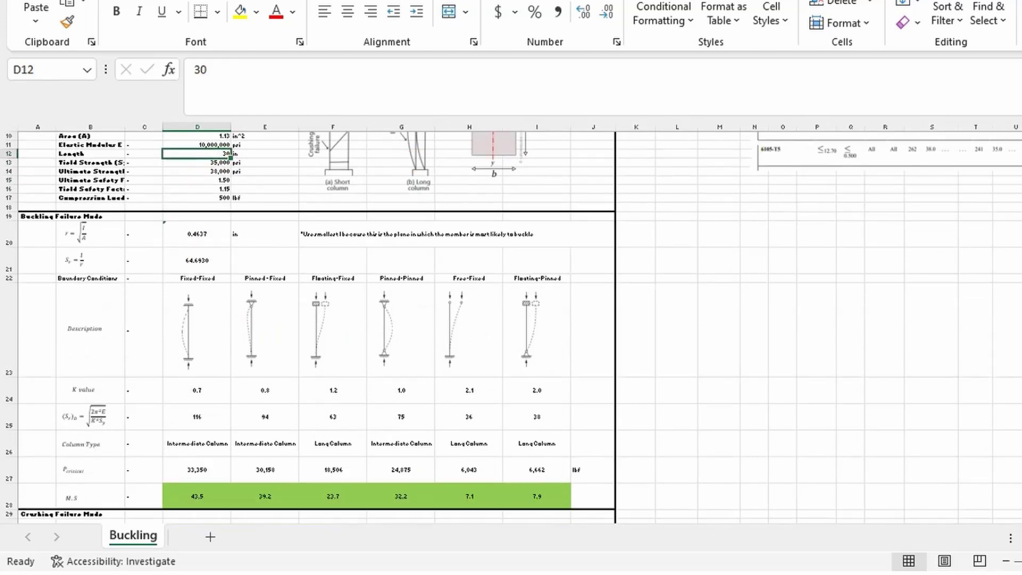
text(50)
key(Return)
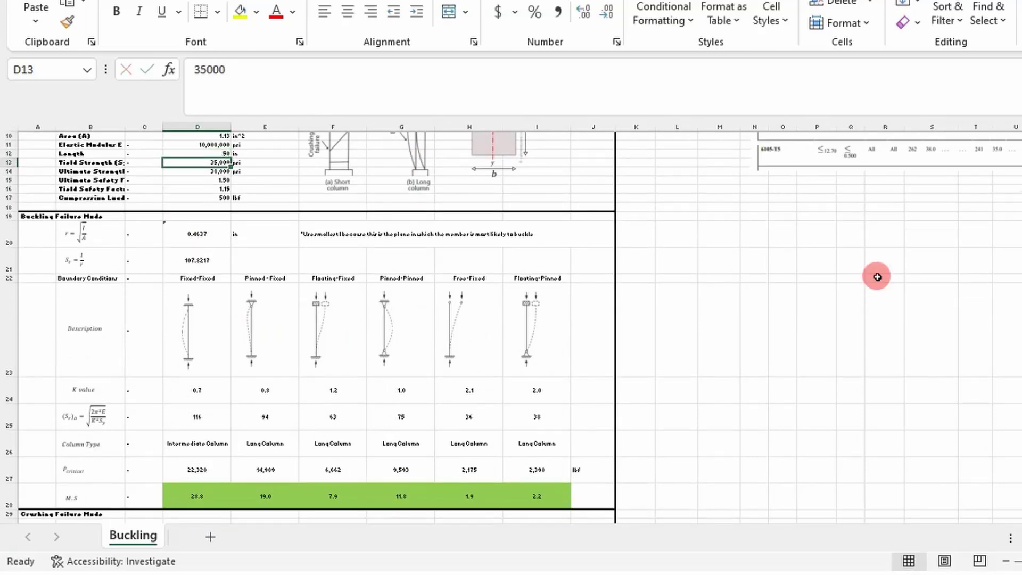
scroll(241, 469, down, 2)
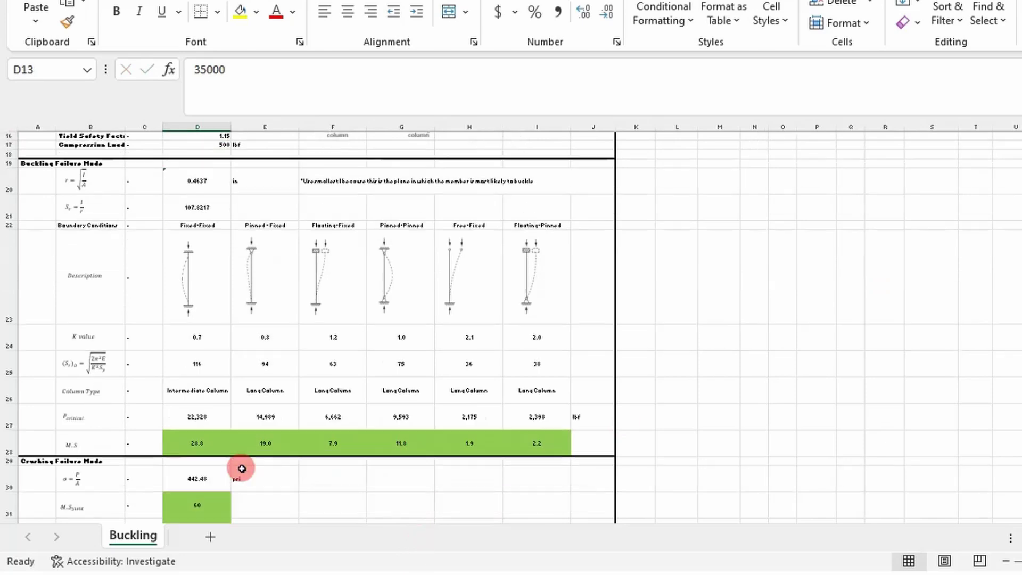
scroll(211, 495, down, 1)
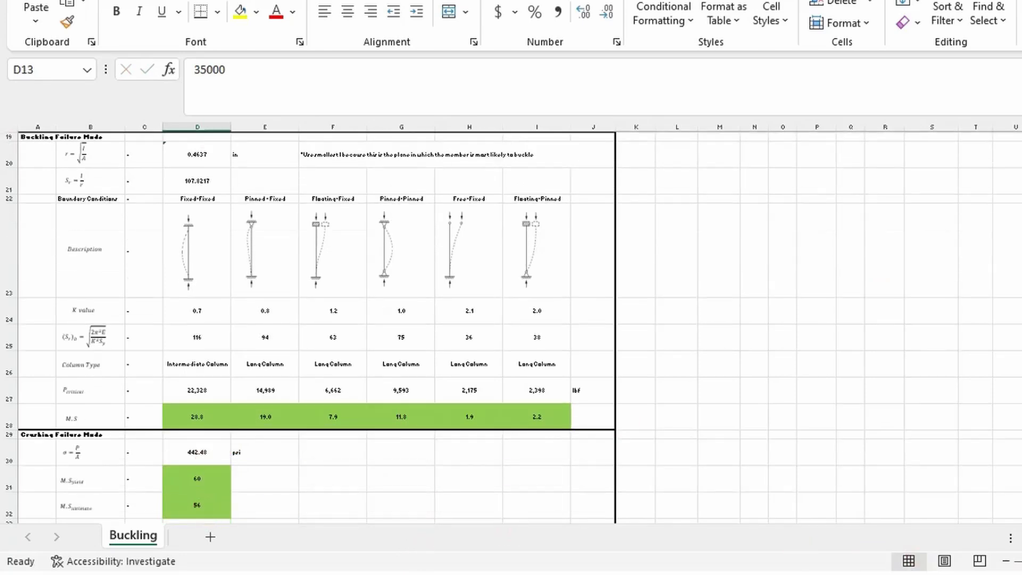
scroll(849, 266, up, 5)
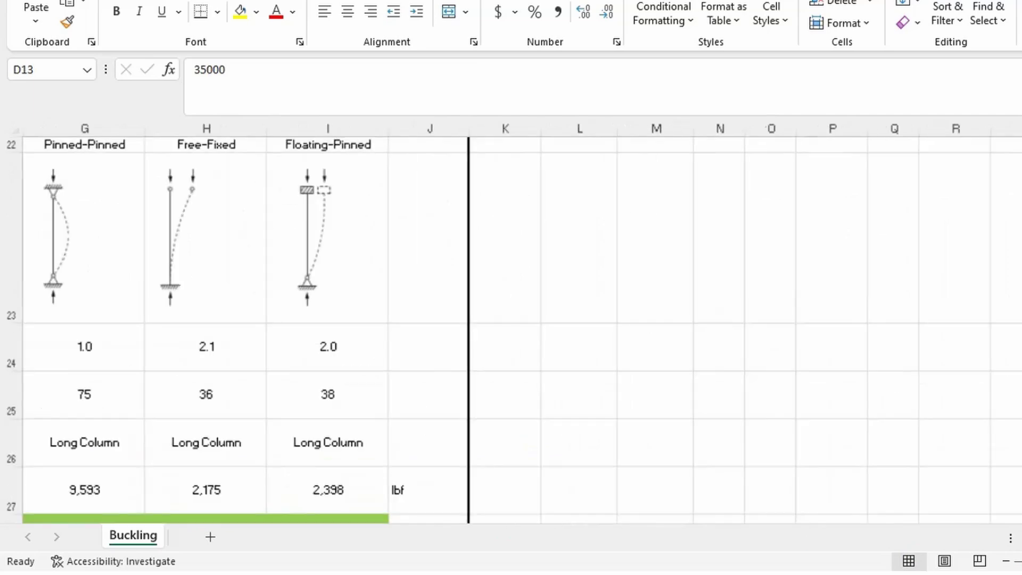
scroll(515, 434, left, 3)
scroll(381, 400, down, 2)
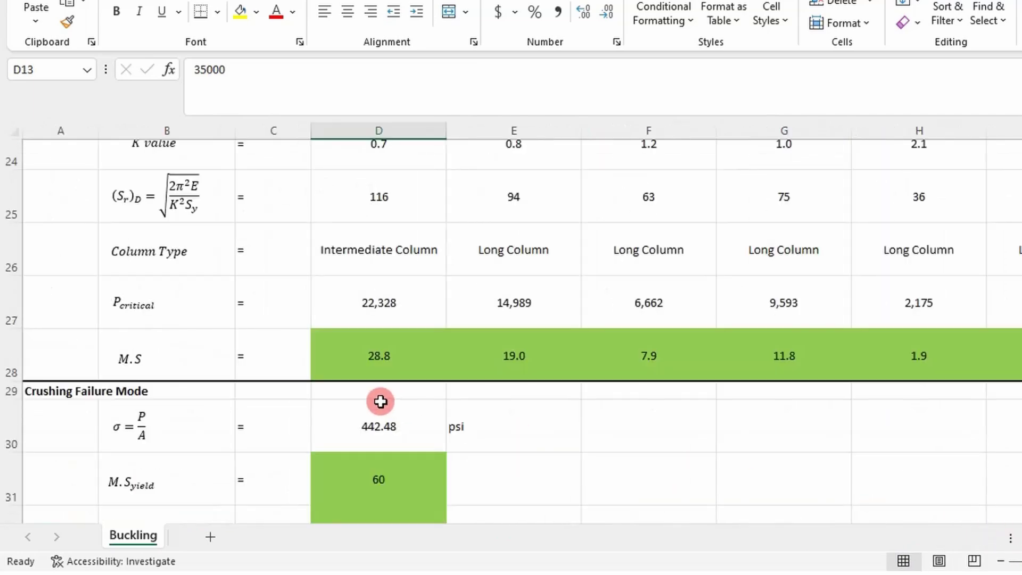
scroll(335, 403, up, 8)
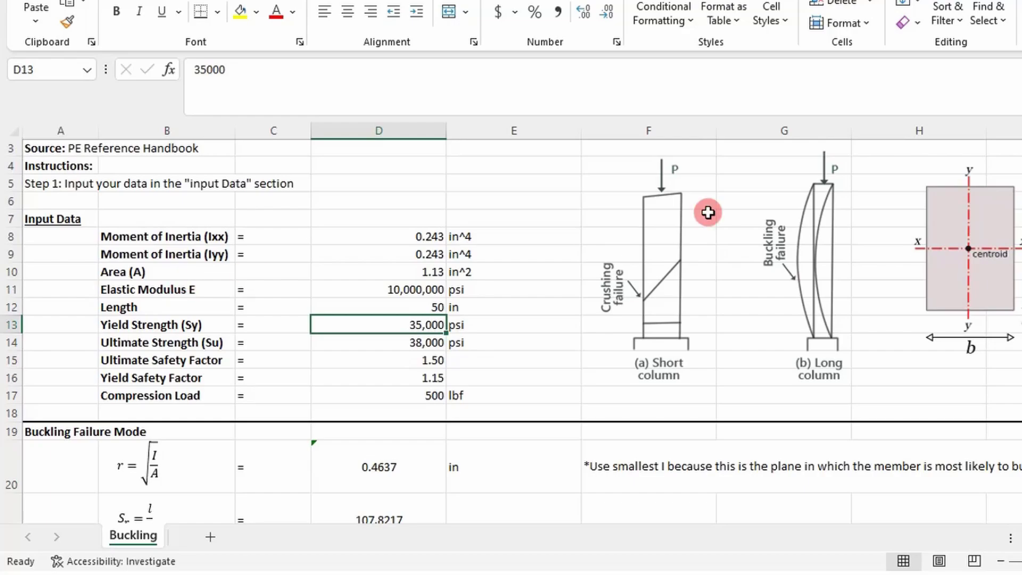
Step: Switch to the B-Line strut catalog and scroll to page 15's B11 Channel data
key(alt+Tab)
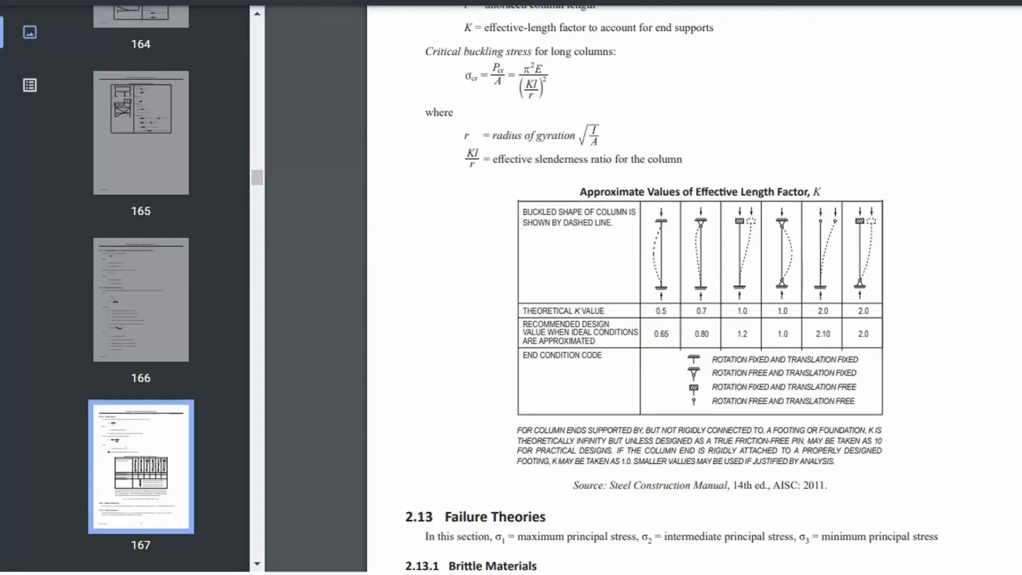
key(alt+Tab)
key(alt+Tab)
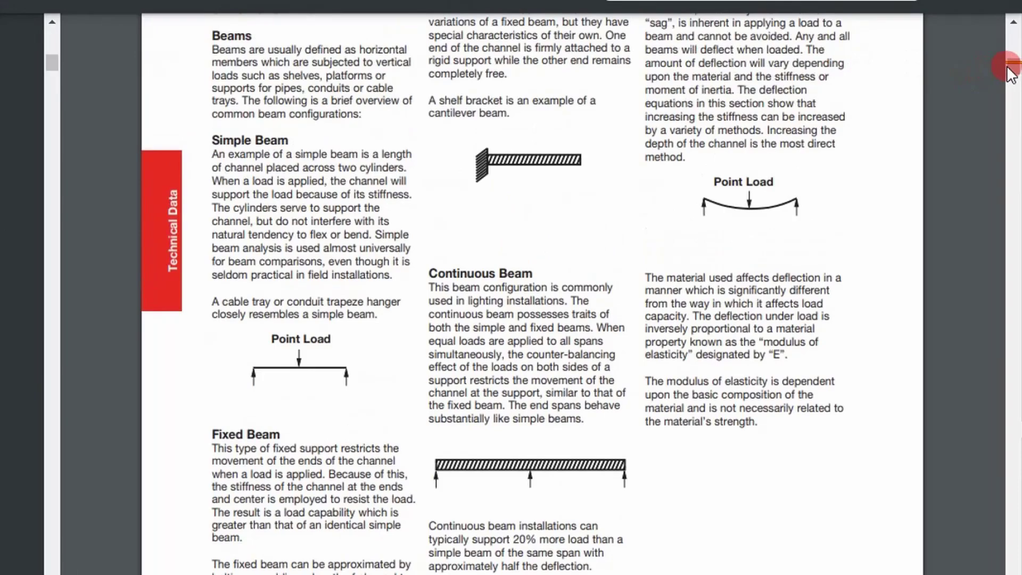
drag(1011, 75, 845, 23)
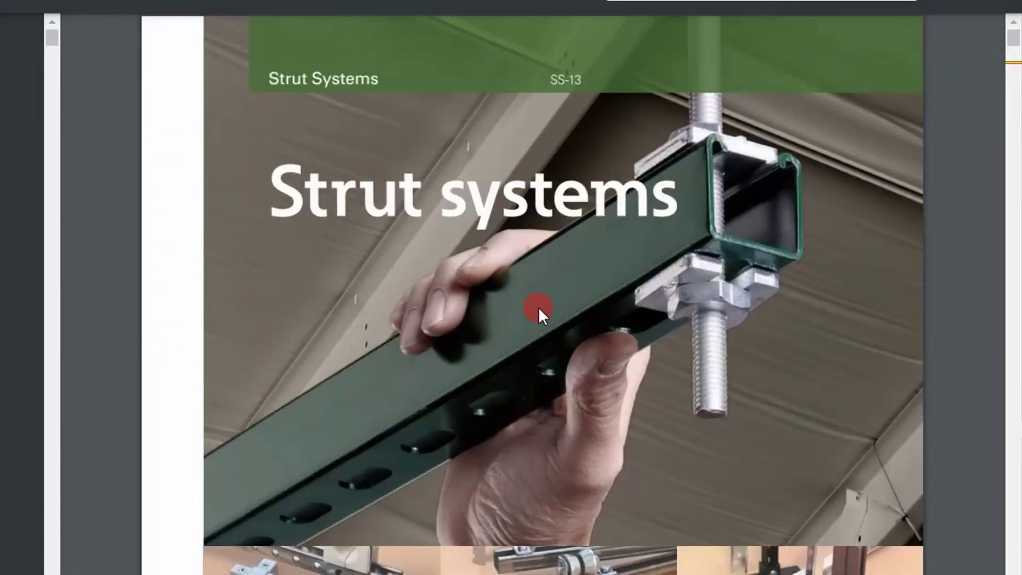
drag(1012, 56, 983, 109)
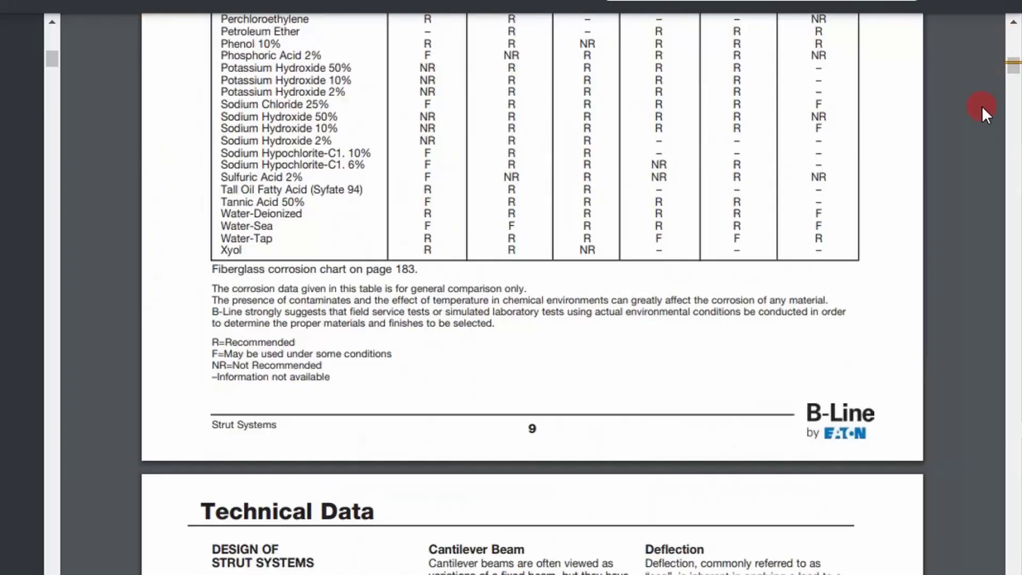
scroll(834, 299, down, 20)
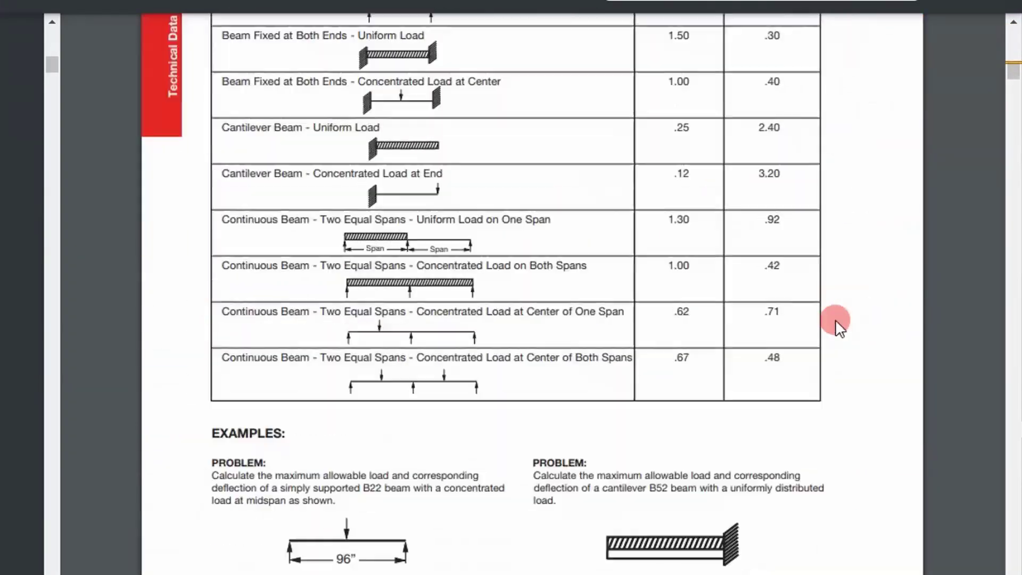
scroll(830, 319, down, 20)
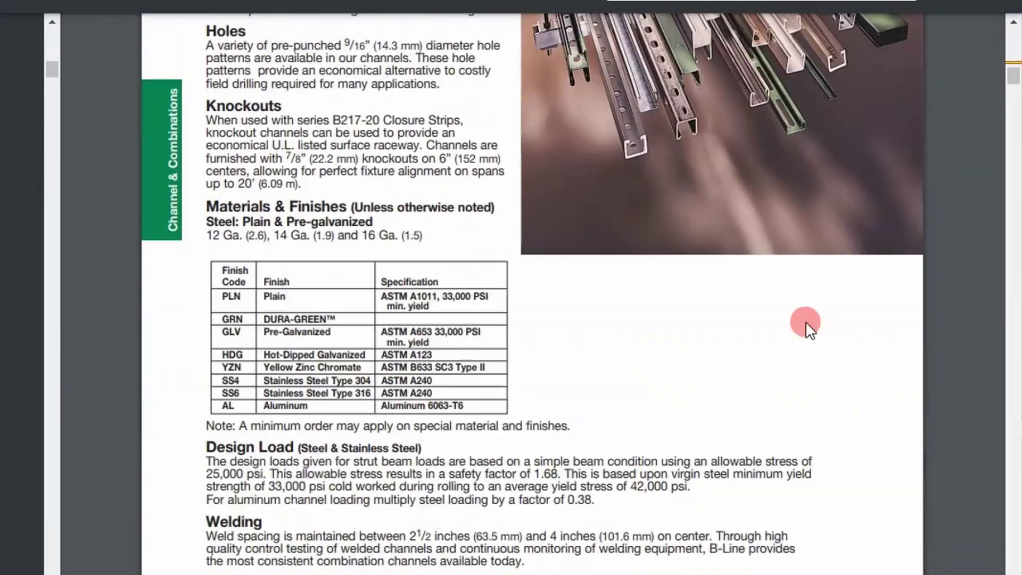
scroll(798, 321, down, 20)
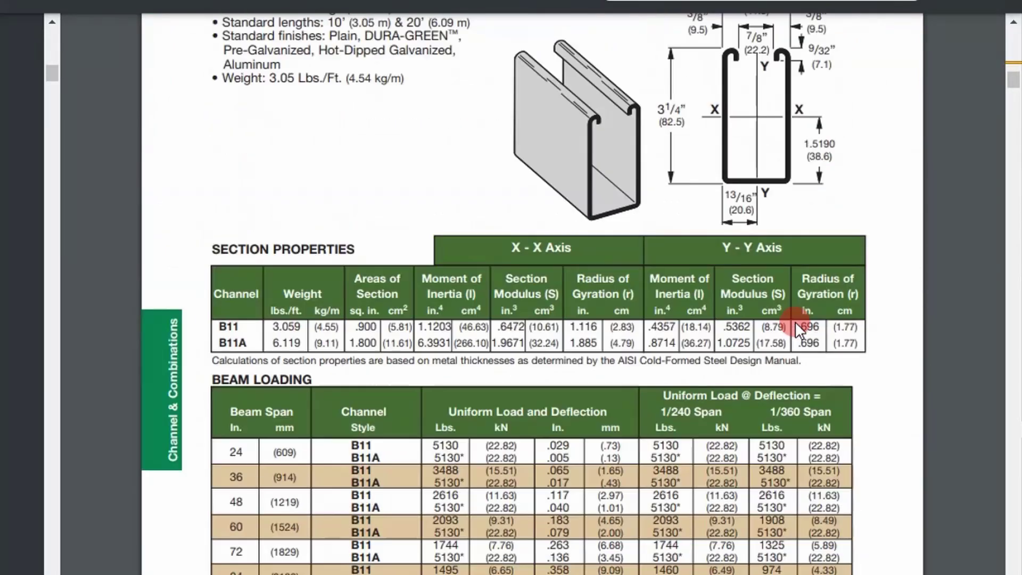
scroll(788, 322, up, 2)
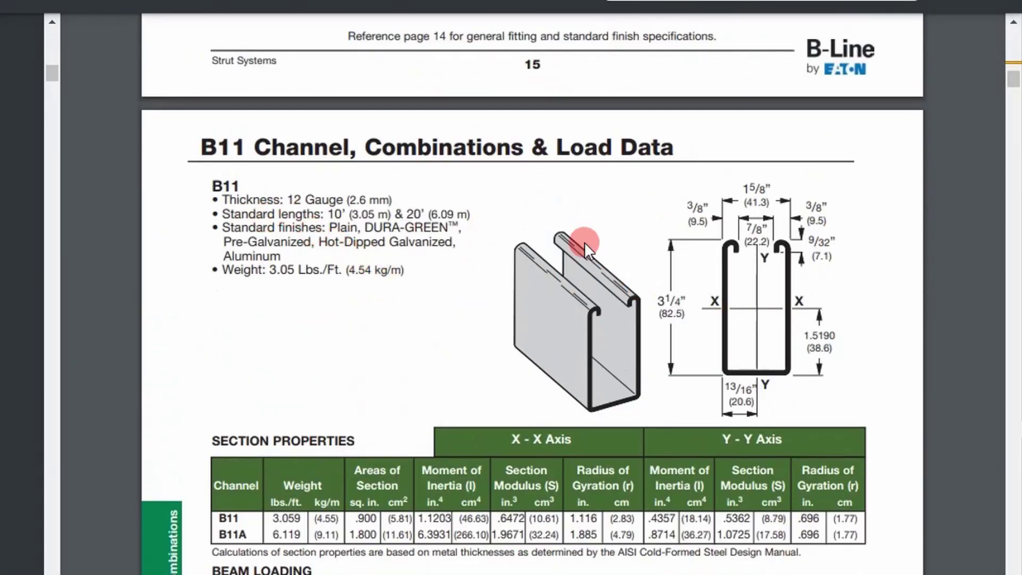
scroll(637, 317, down, 2)
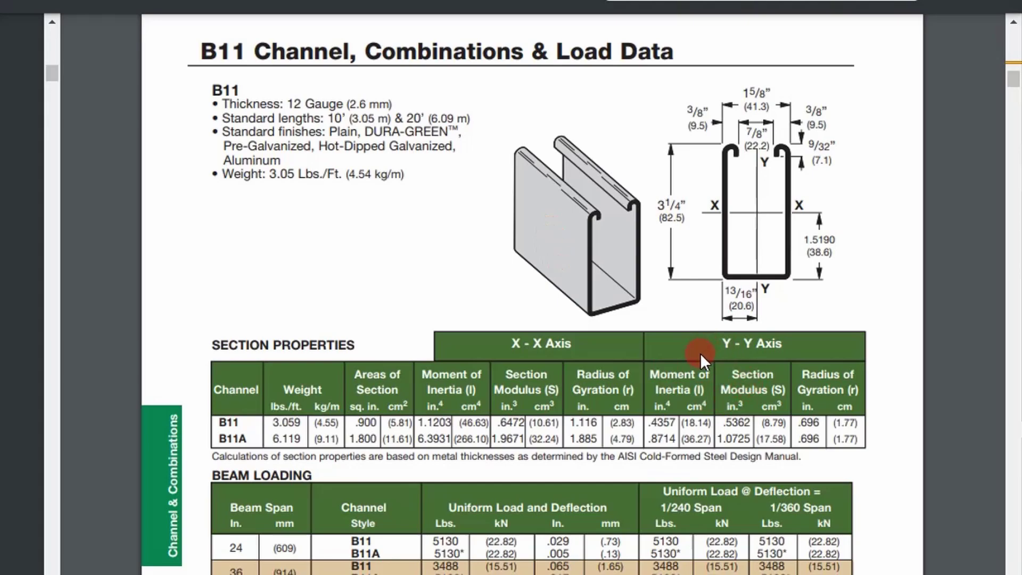
scroll(640, 334, up, 10)
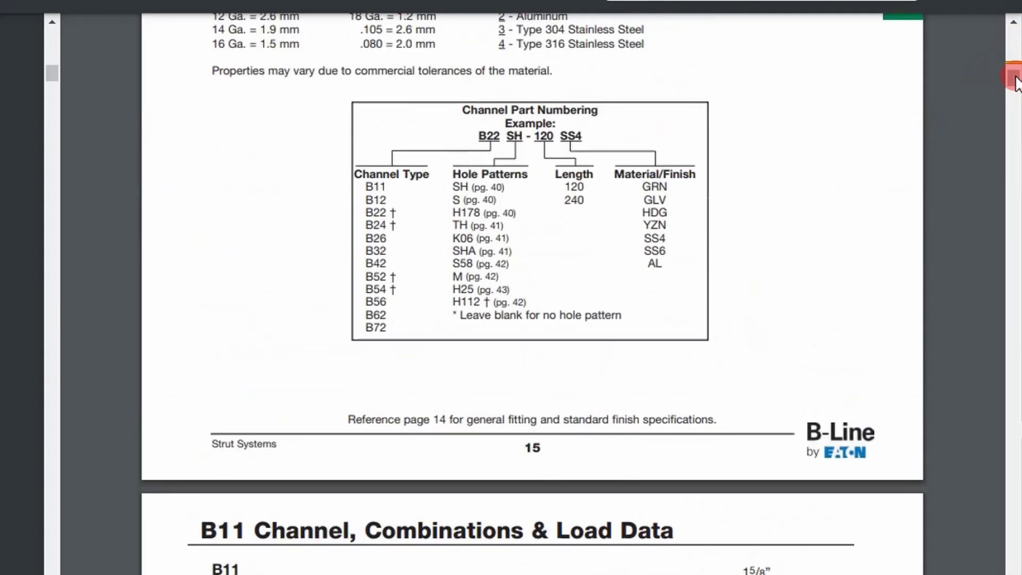
Step: Find 'buckling' in the catalog PDF and highlight the four K-factor lines: 0.8, 0.65, 1.0, 1.2
drag(1013, 59, 1011, 30)
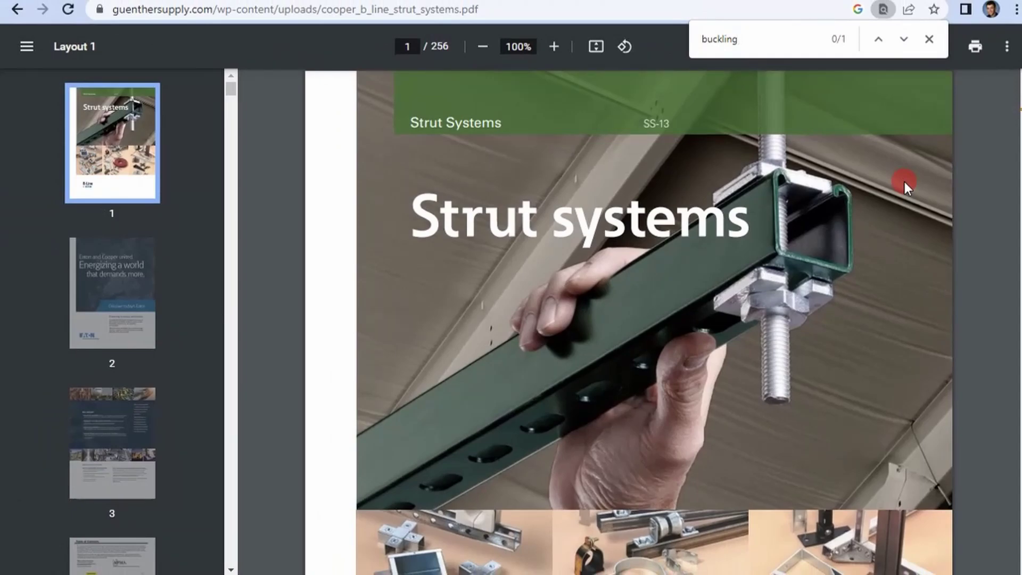
key(Return)
scroll(621, 336, down, 6)
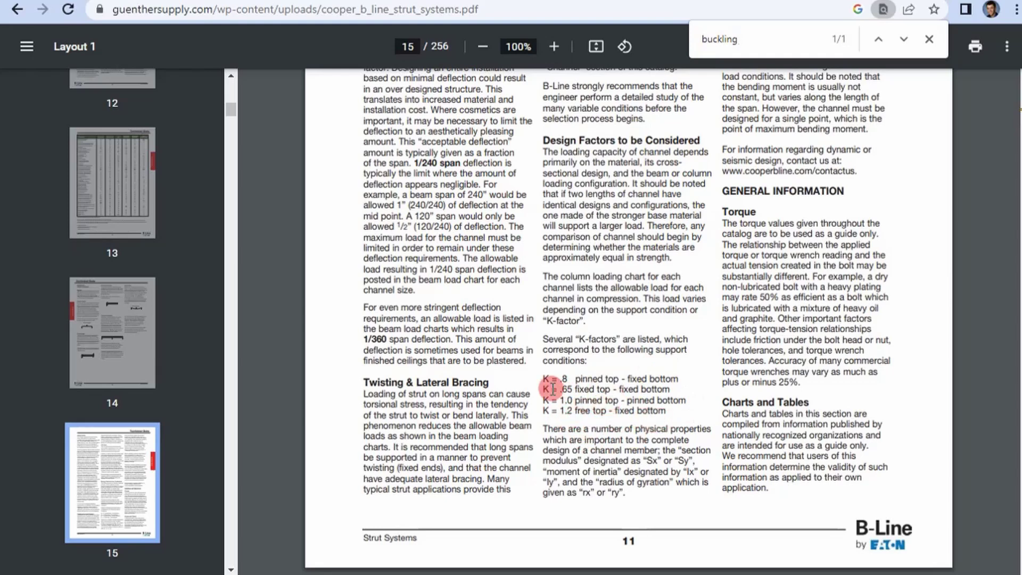
drag(543, 379, 659, 408)
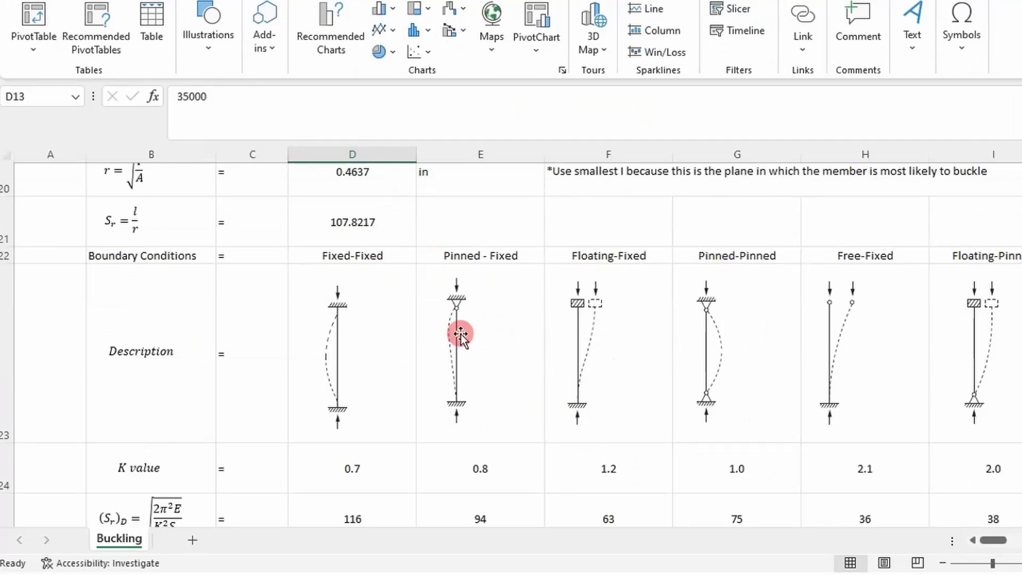
scroll(452, 418, down, 1)
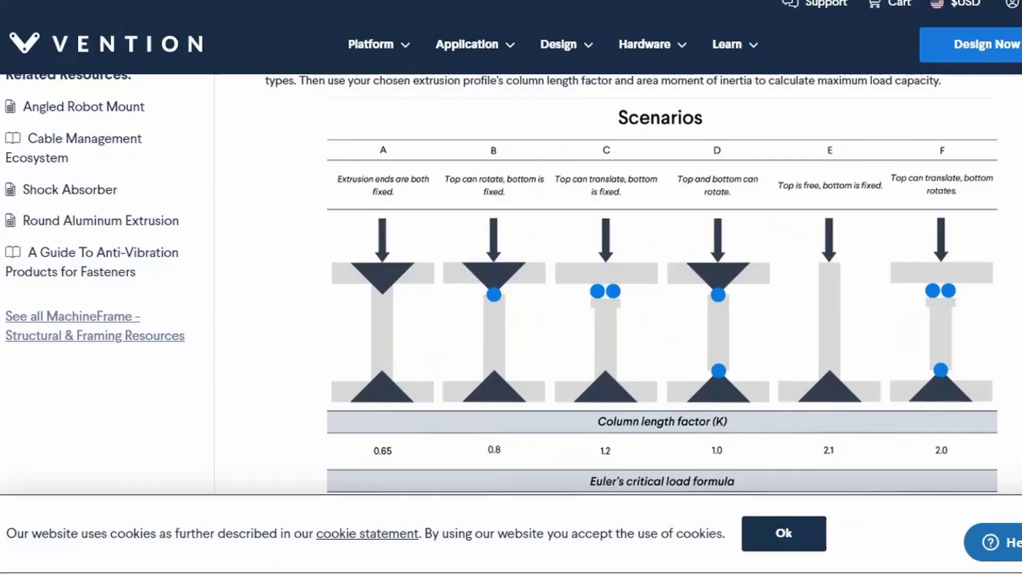
Step: Scroll Vention's design guide to the Scenarios figure with column length factors 0.65, 0.8, 1.2, 1.0, 2.1, 2.0
scroll(632, 274, up, 10)
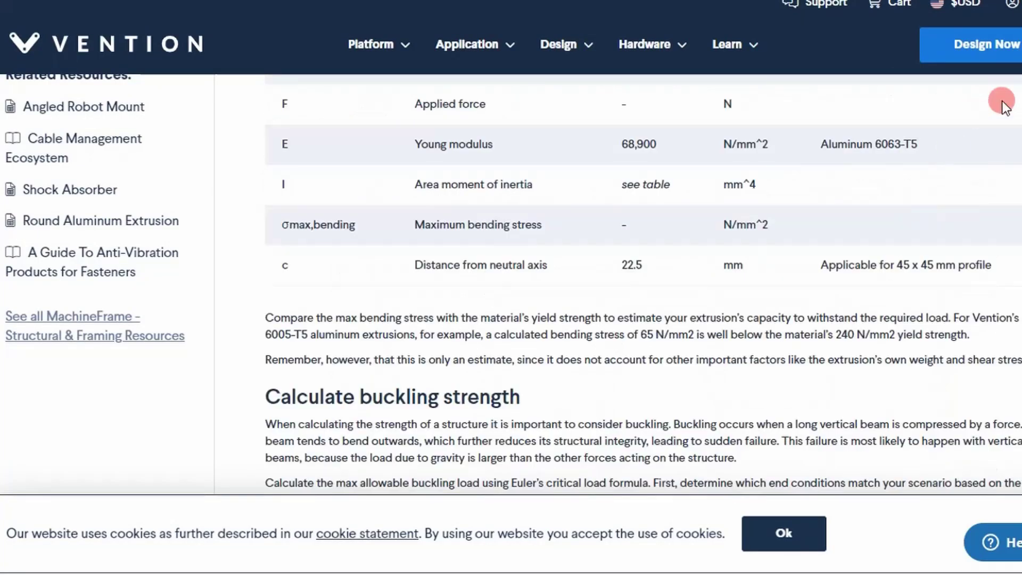
scroll(644, 287, up, 15)
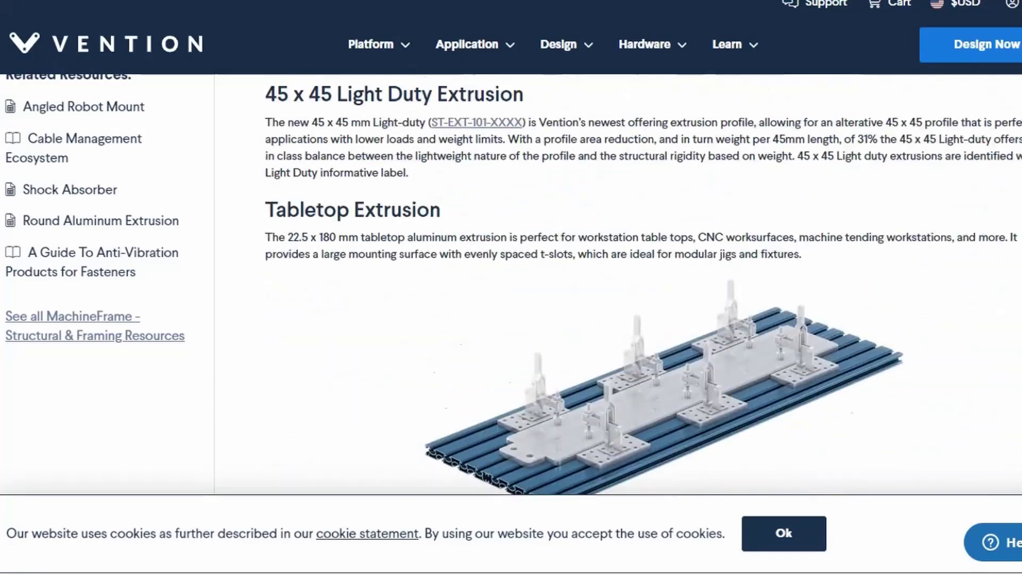
scroll(643, 288, up, 10)
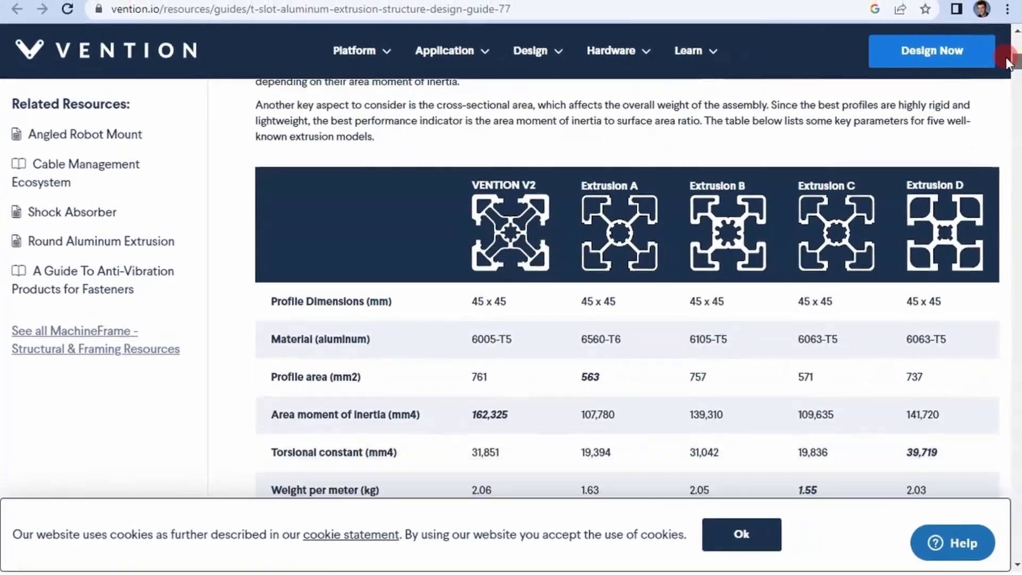
scroll(1008, 62, down, 1)
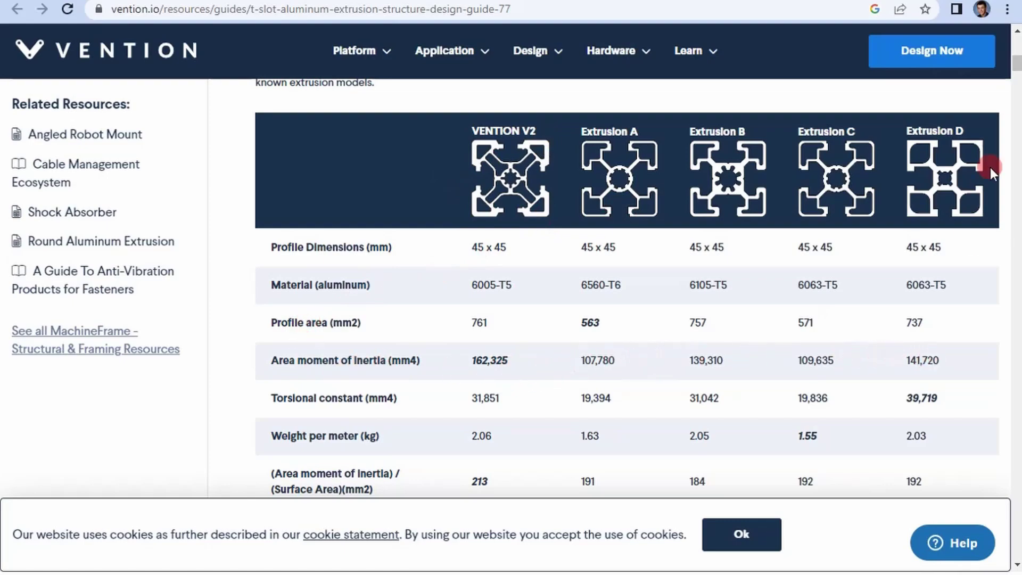
drag(1015, 62, 1009, 174)
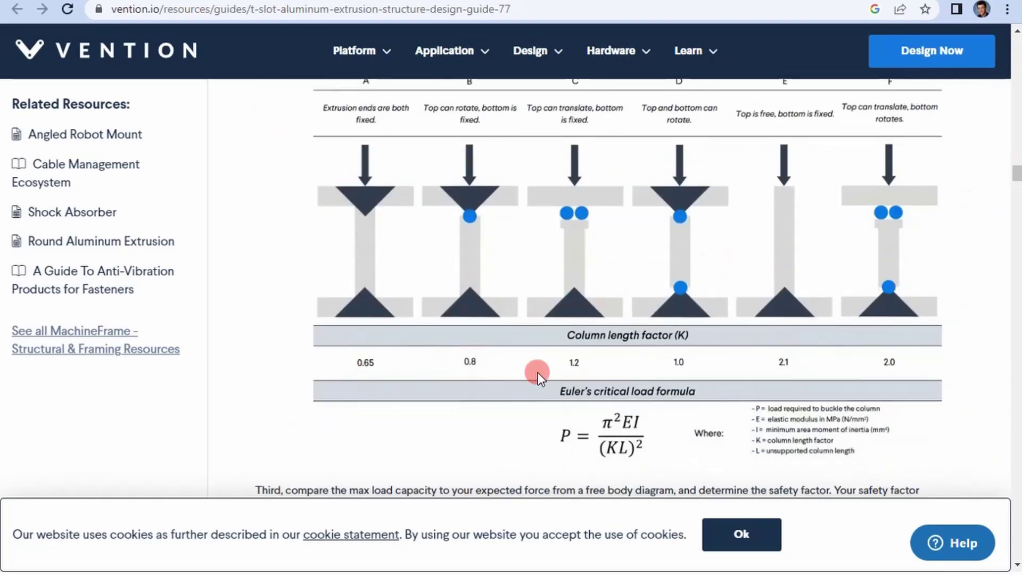
scroll(827, 355, up, 1)
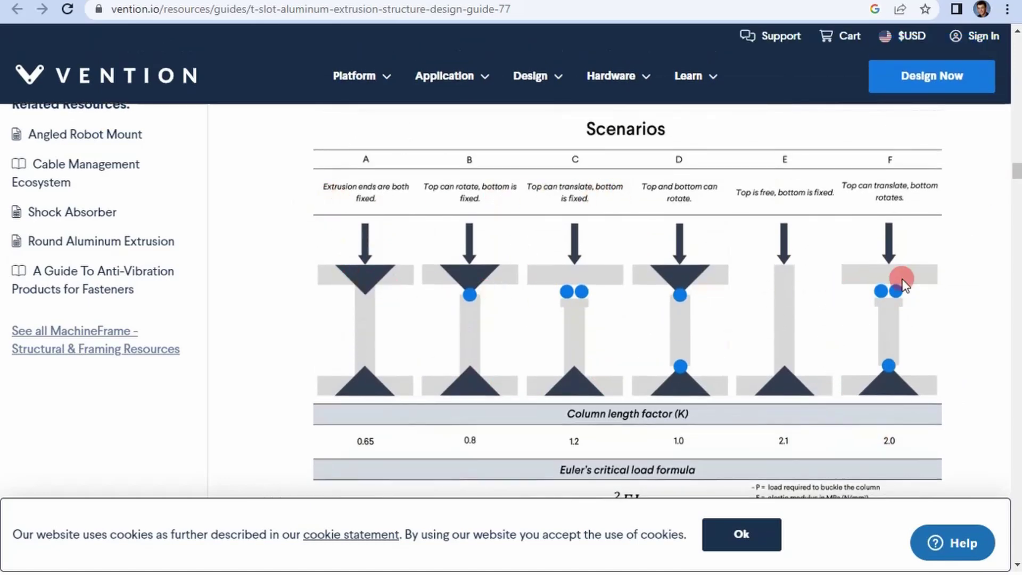
scroll(515, 255, down, 1)
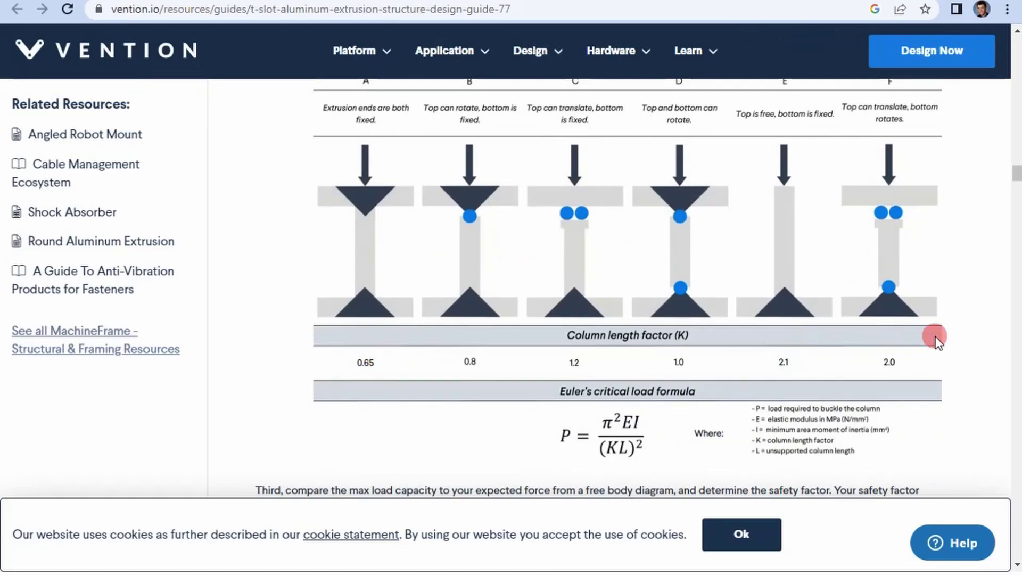
Step: View the Excel Buckling sheet at 80% zoom and review its inputs, K values and margins of safety
mouse_move(1019, 170)
click(943, 288)
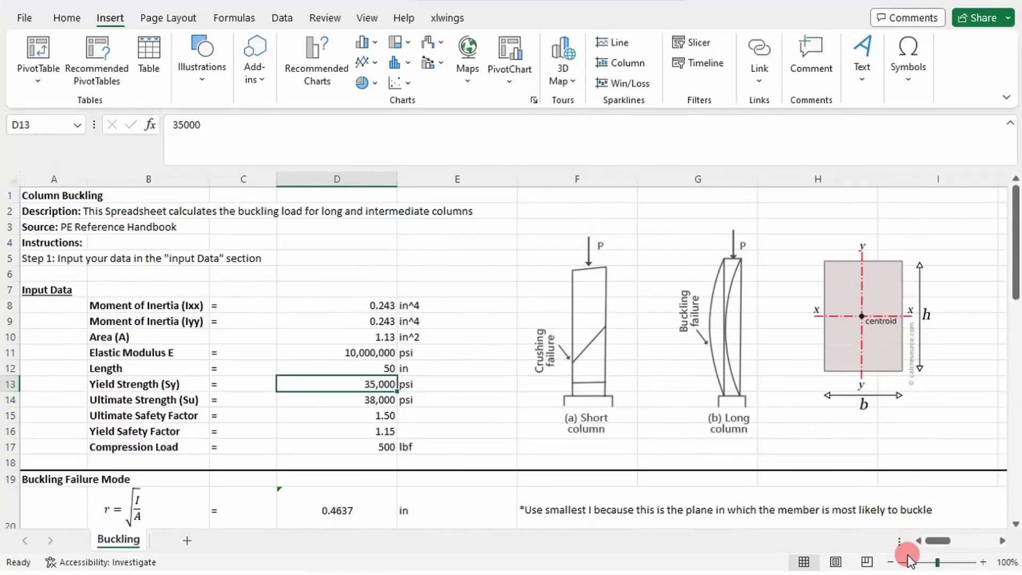
click(890, 562)
click(890, 562)
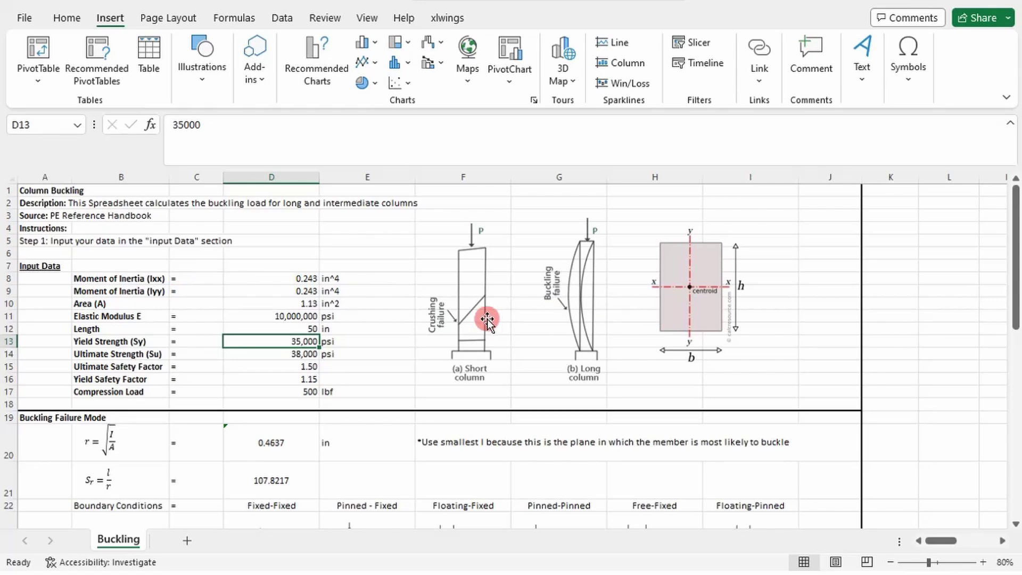
scroll(476, 324, down, 7)
scroll(476, 329, down, 4)
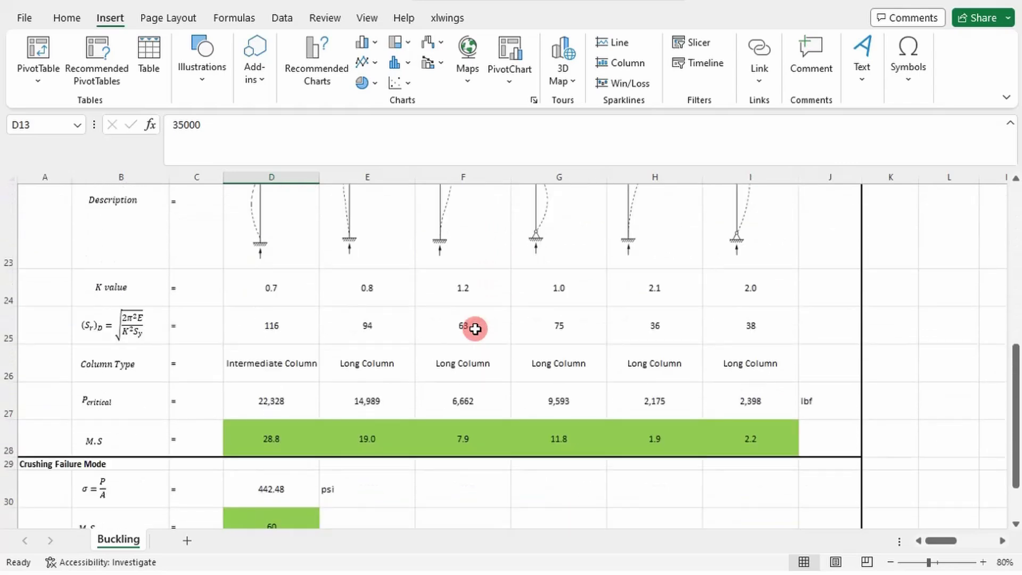
scroll(475, 333, up, 3)
scroll(475, 334, up, 8)
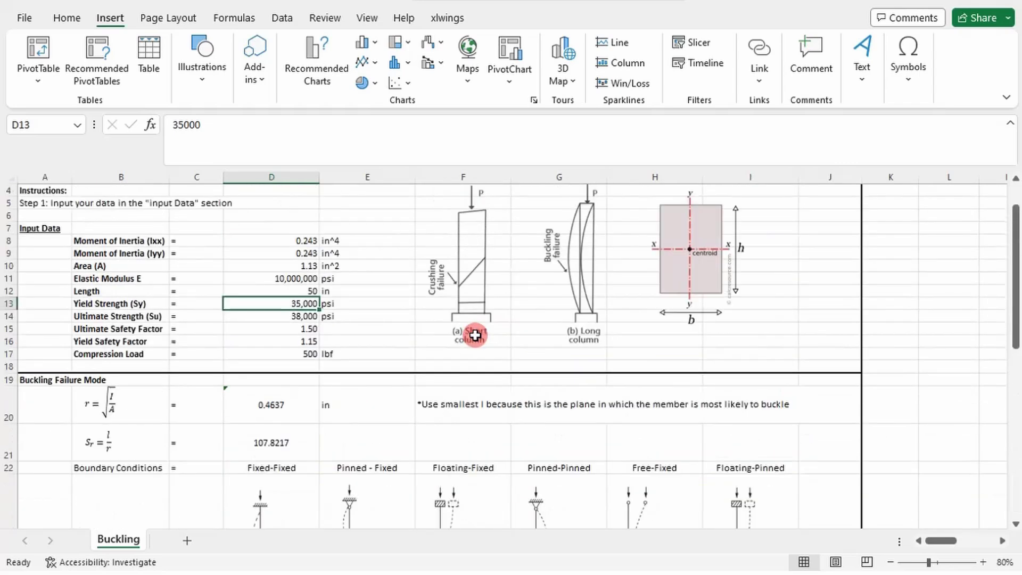